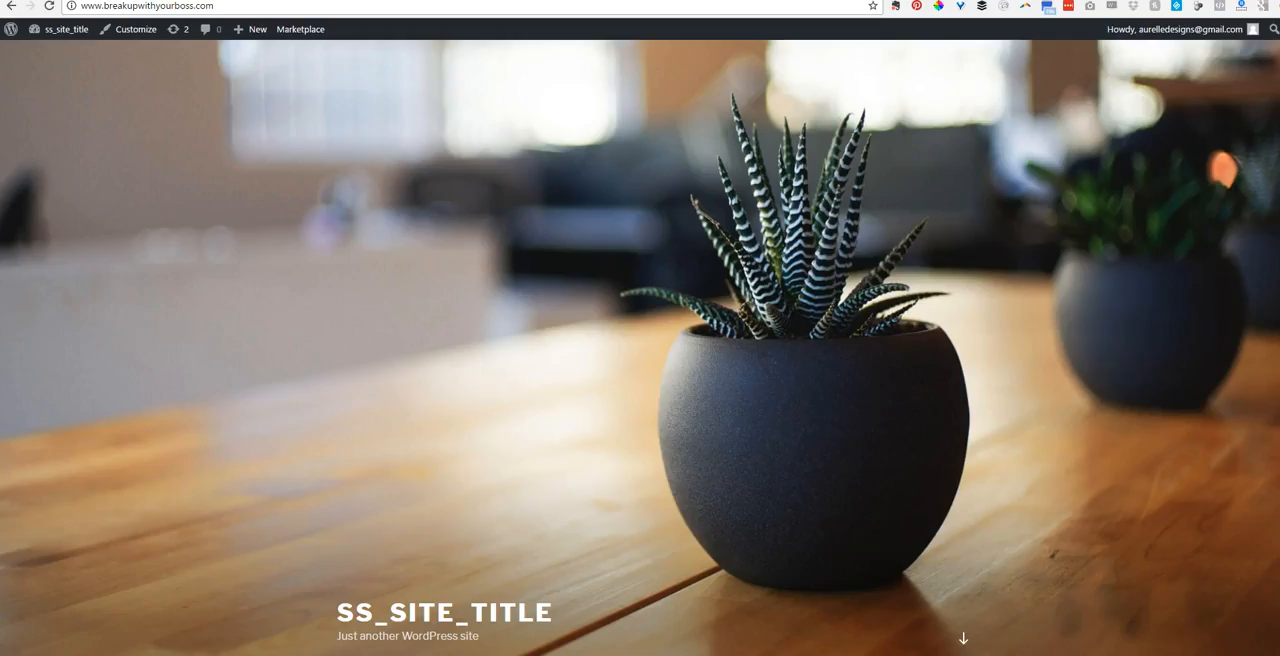
scroll(900, 260, down, 10)
scroll(979, 416, down, 2)
scroll(979, 416, up, 10)
Move from the site's front page to the admin dashboard, then over to the Elegant Themes site.
key(alt+Left)
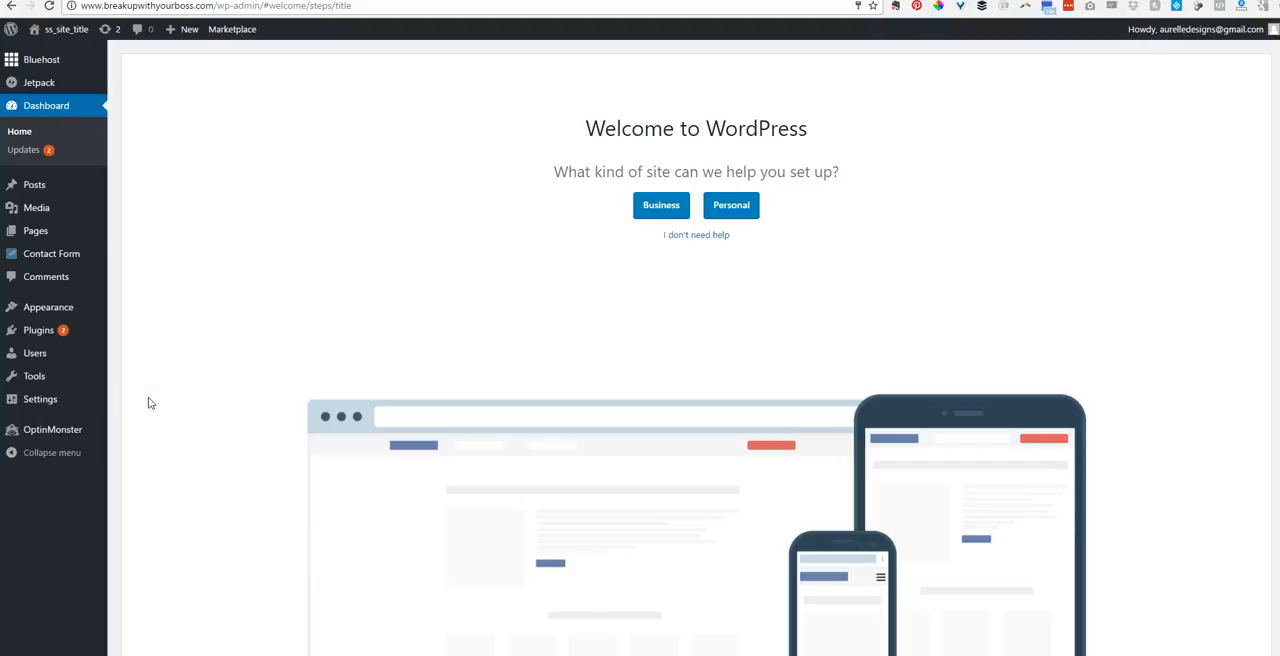
click(148, 402)
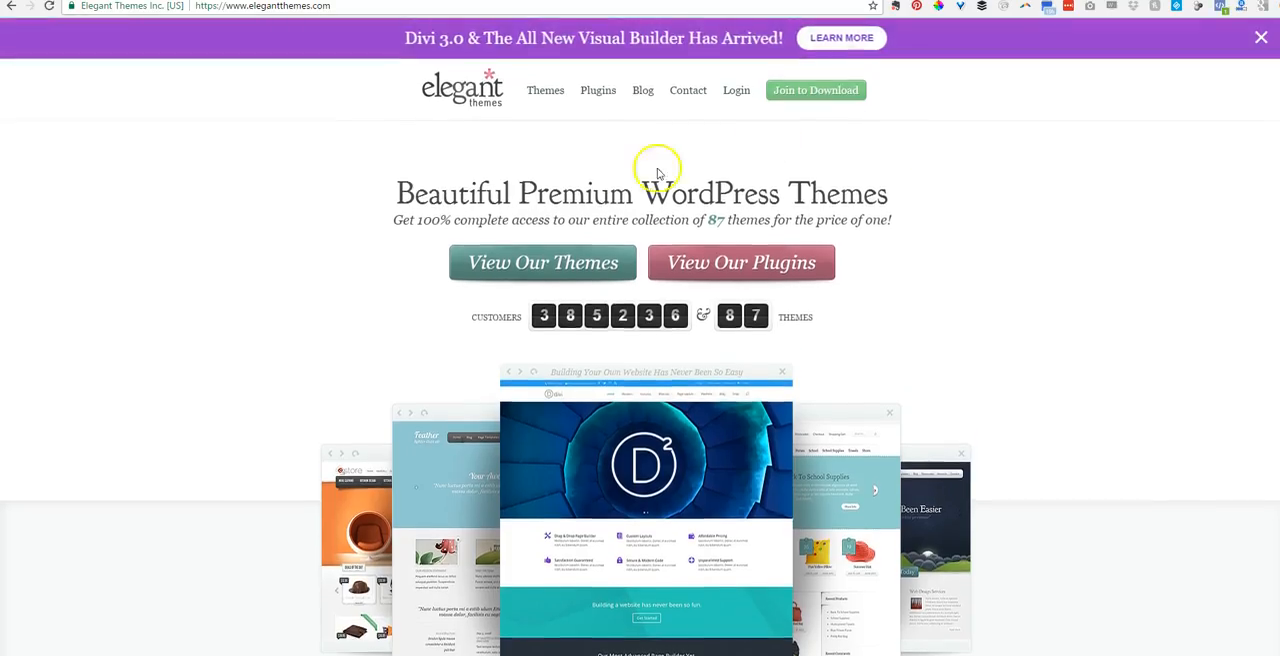
scroll(757, 72, down, 5)
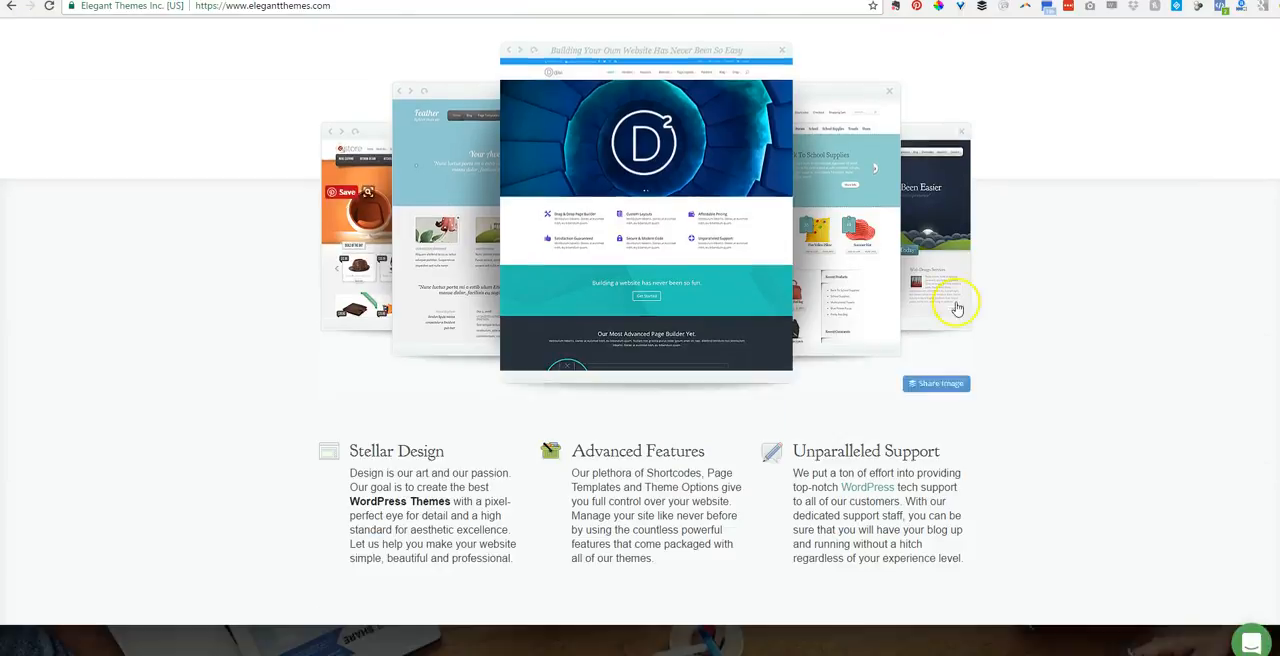
scroll(900, 350, down, 5)
scroll(880, 380, up, 10)
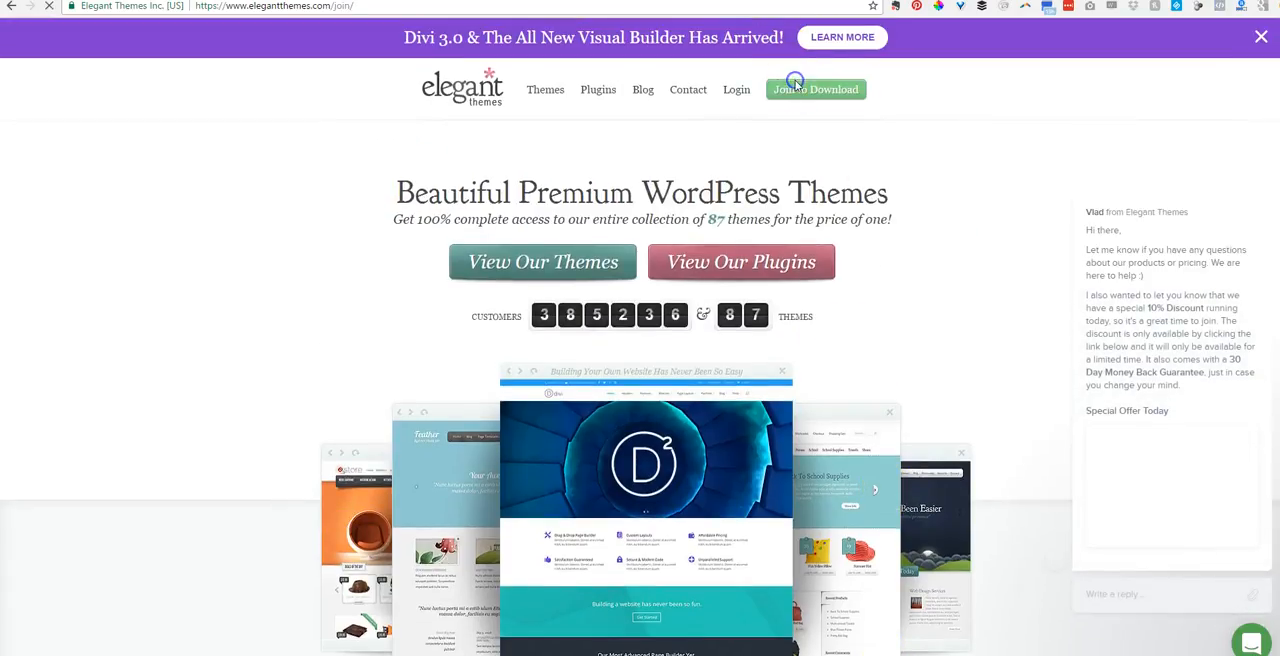
Review the Elegant Themes membership pricing plans, then return to the site's front page.
click(815, 89)
scroll(997, 370, down, 5)
scroll(997, 370, down, 2)
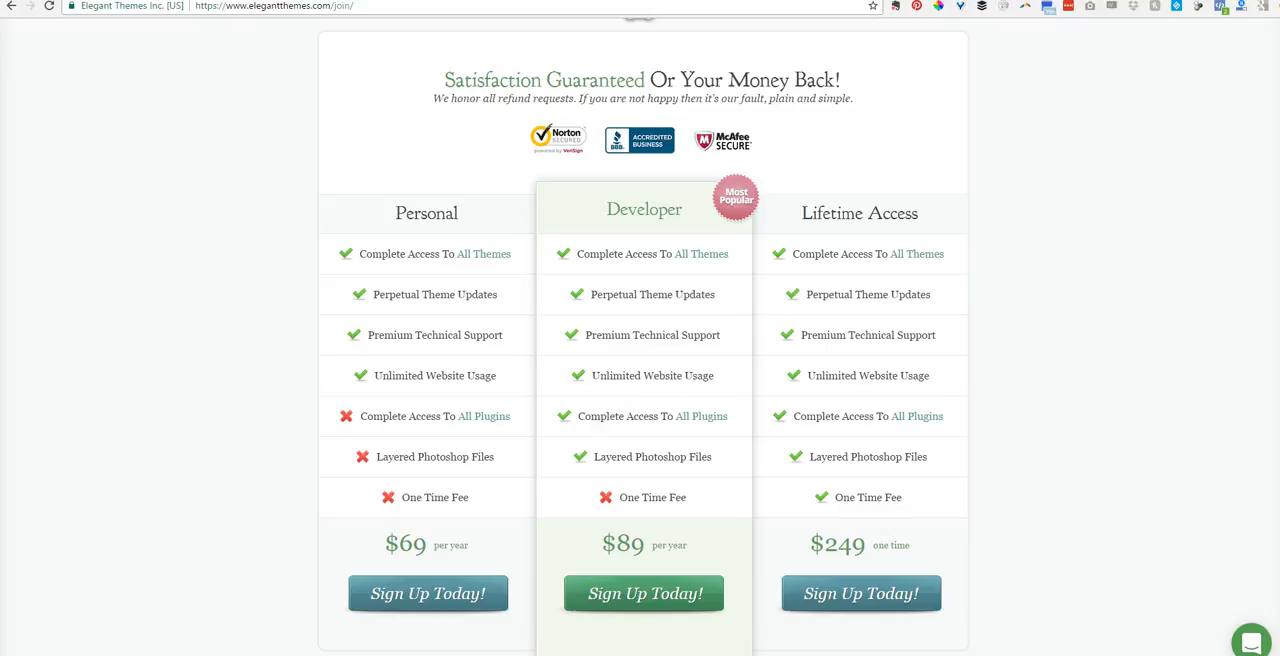
key(ctrl+Tab)
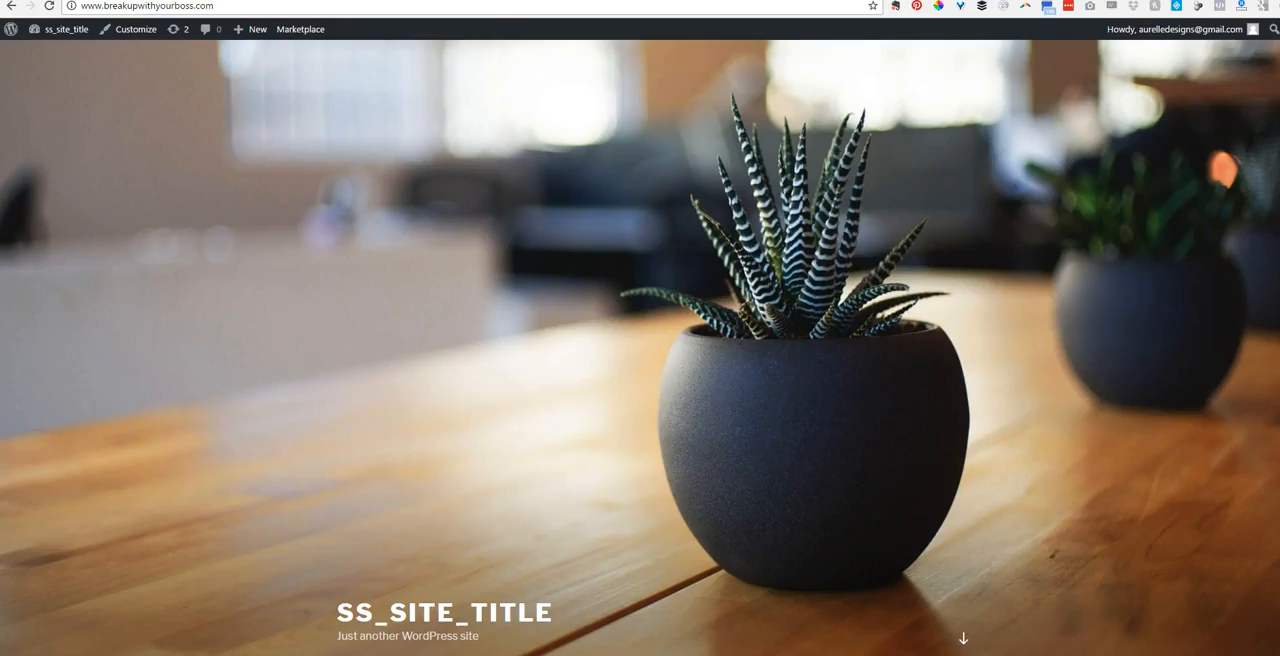
Reach the theme upload form via Appearance > Themes > Add New in wp-admin.
key(ctrl+Tab)
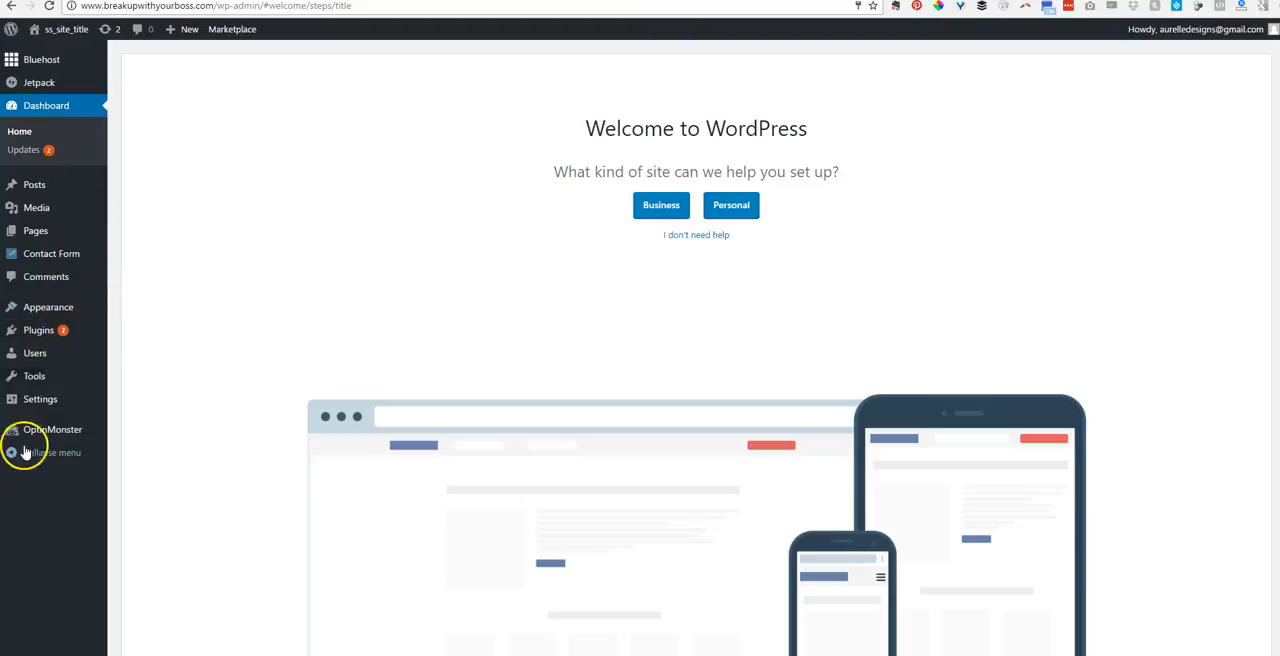
mouse_move(48, 307)
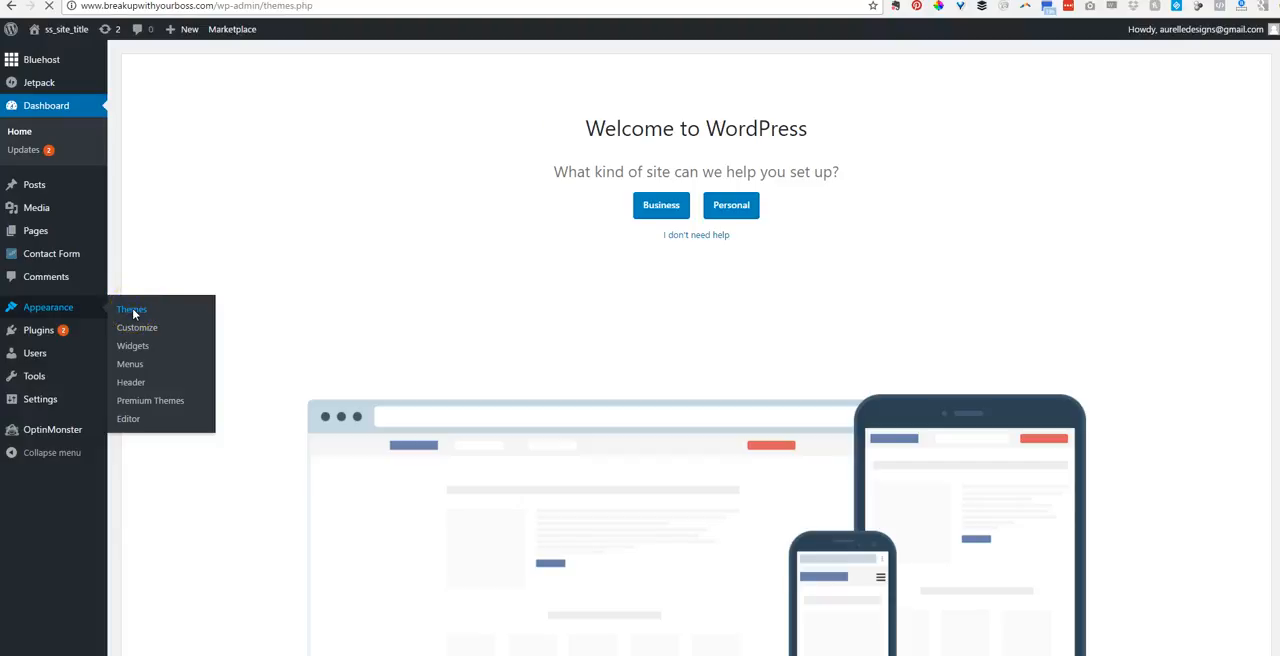
click(132, 308)
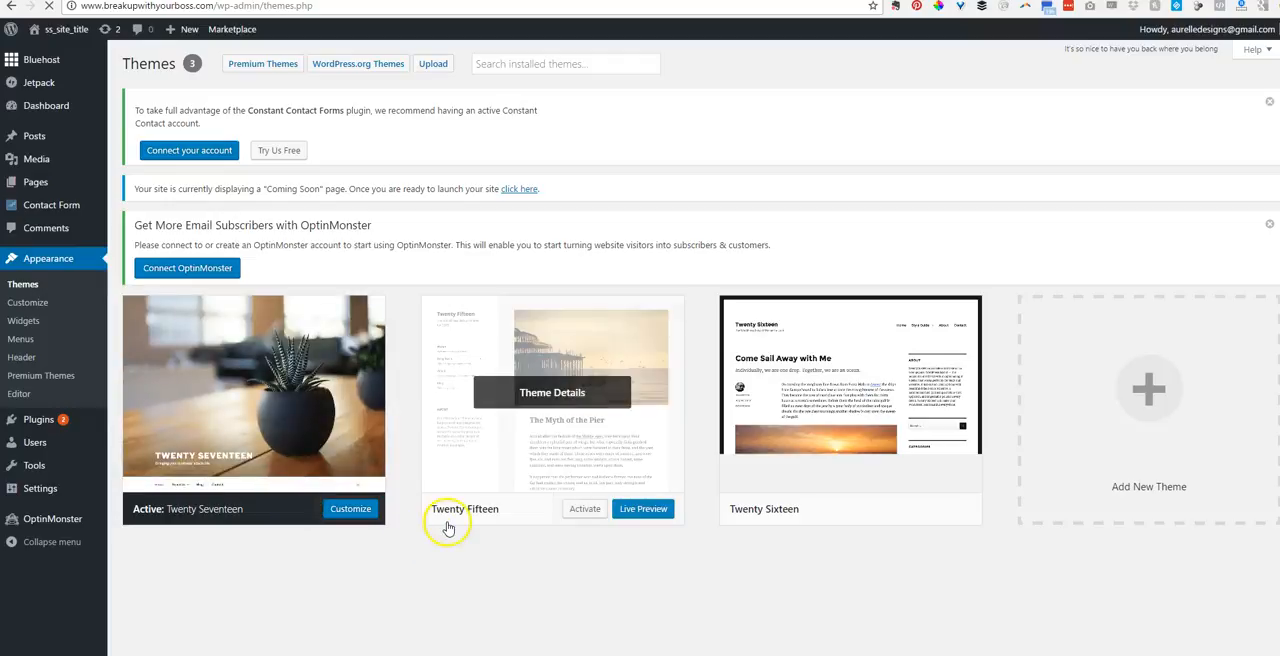
click(437, 65)
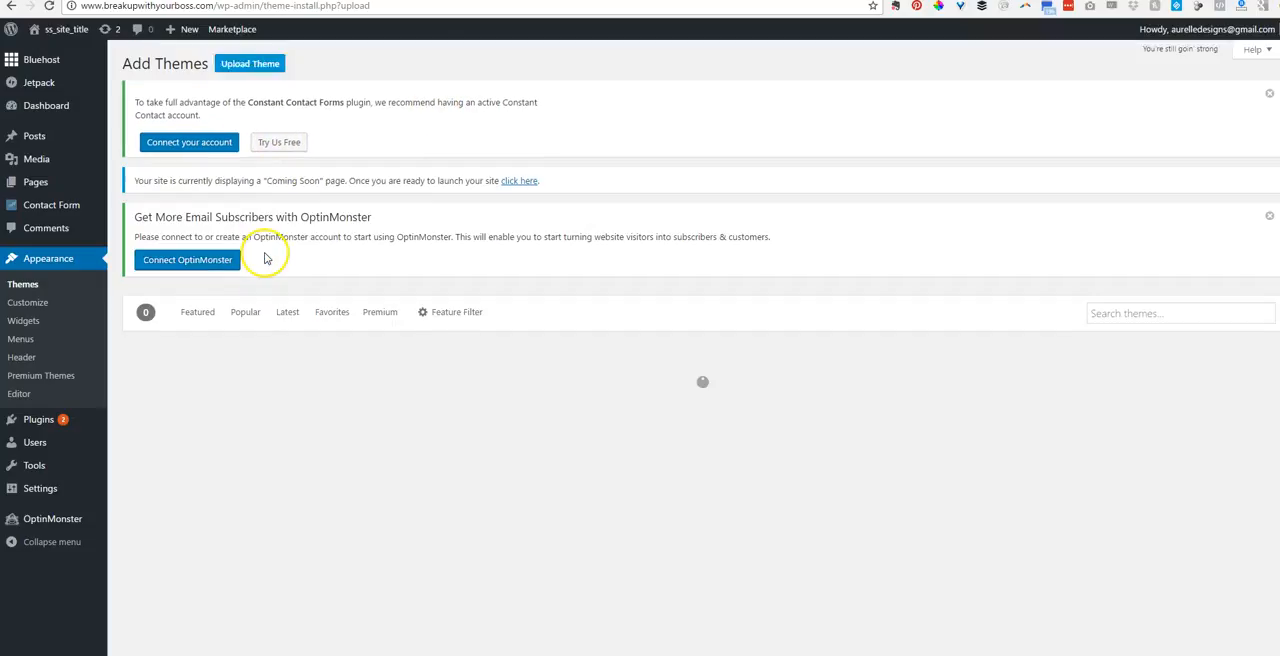
click(248, 64)
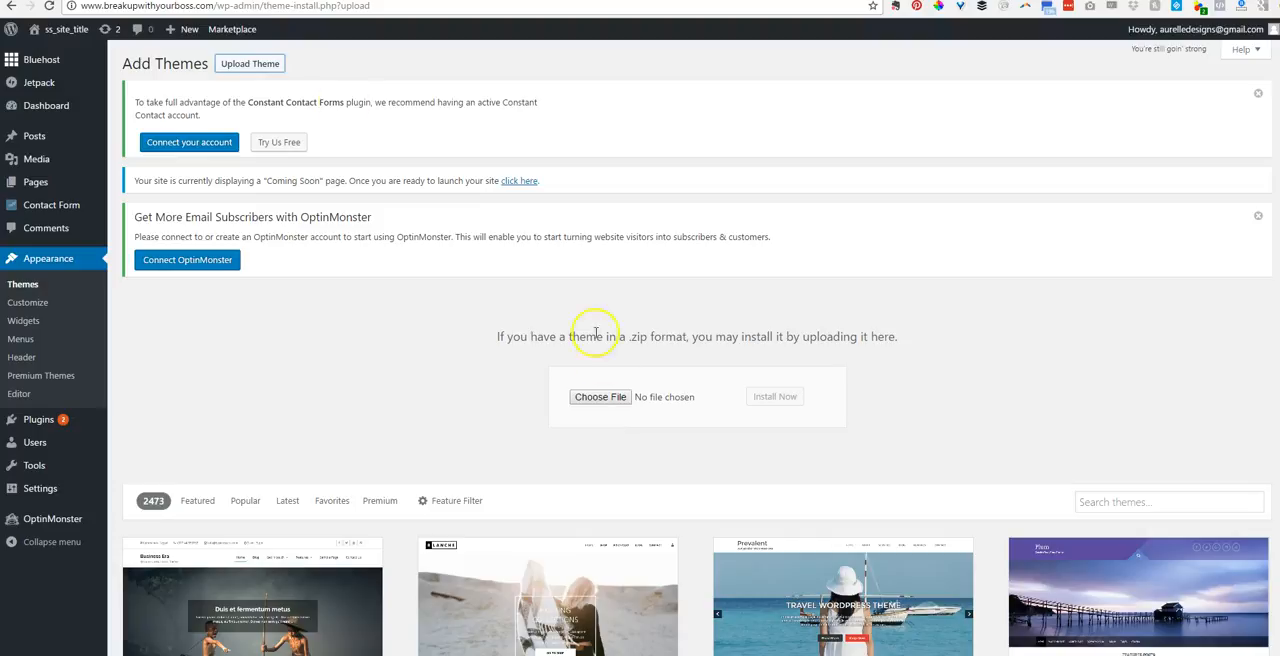
Choose Divi.zip from the computer as the theme file to upload.
click(600, 396)
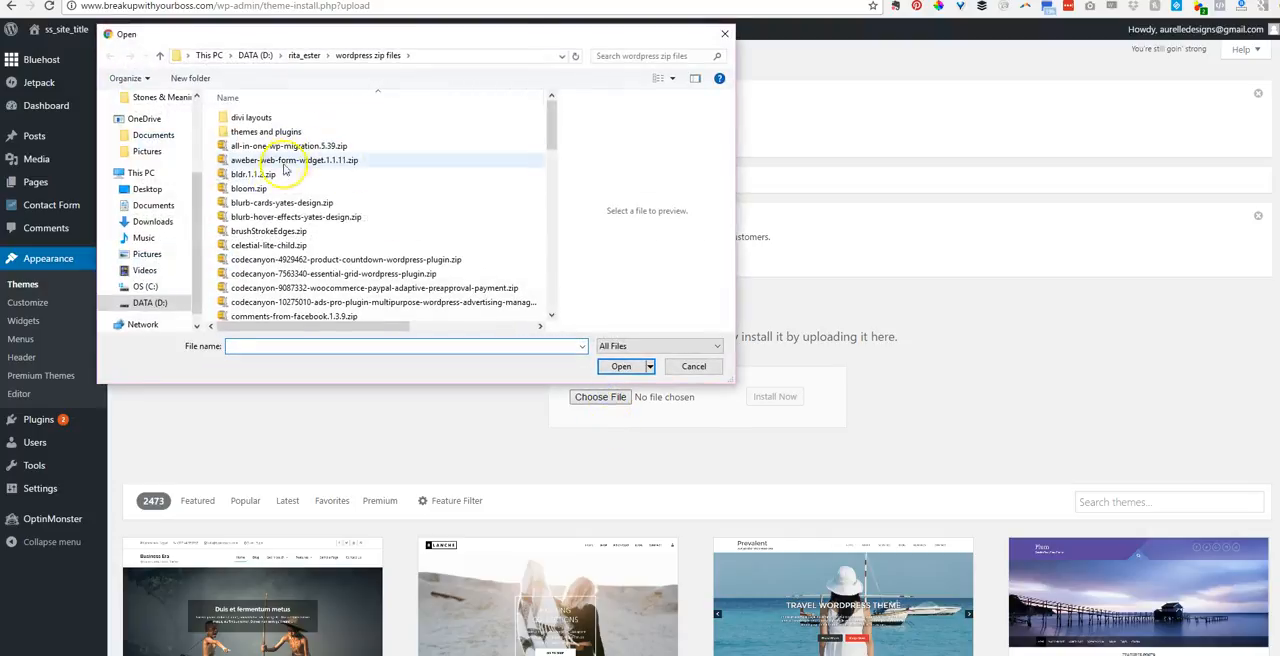
scroll(403, 218, down, 3)
click(244, 270)
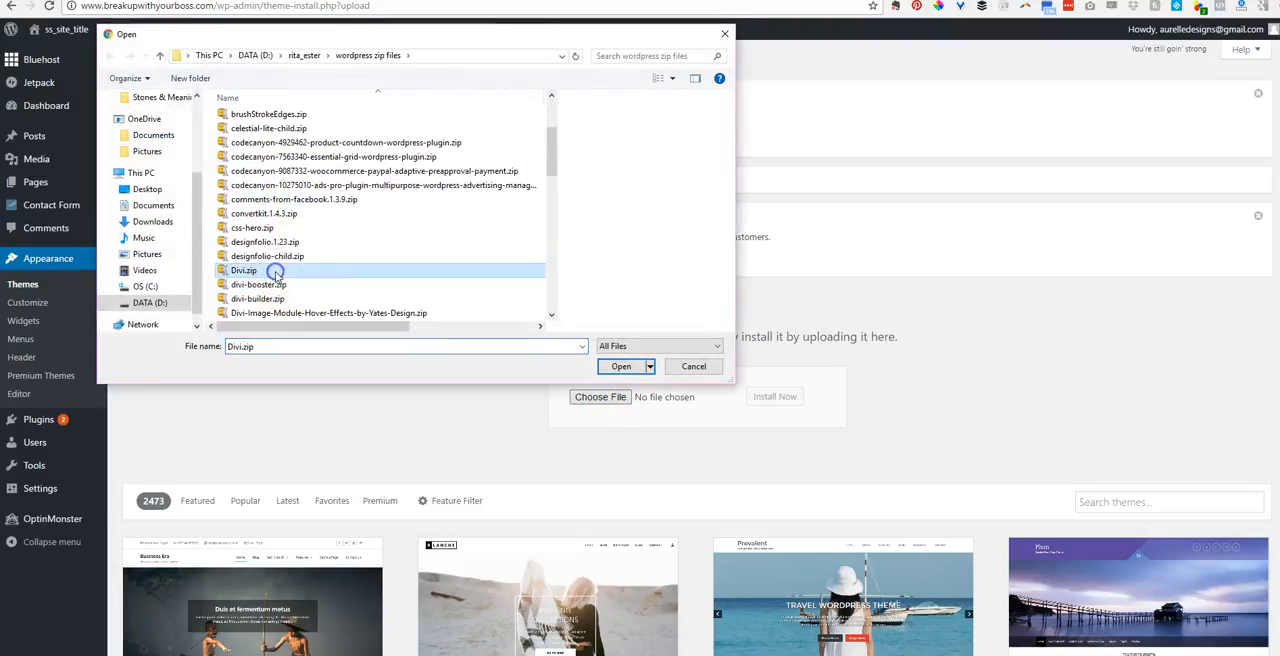
click(621, 366)
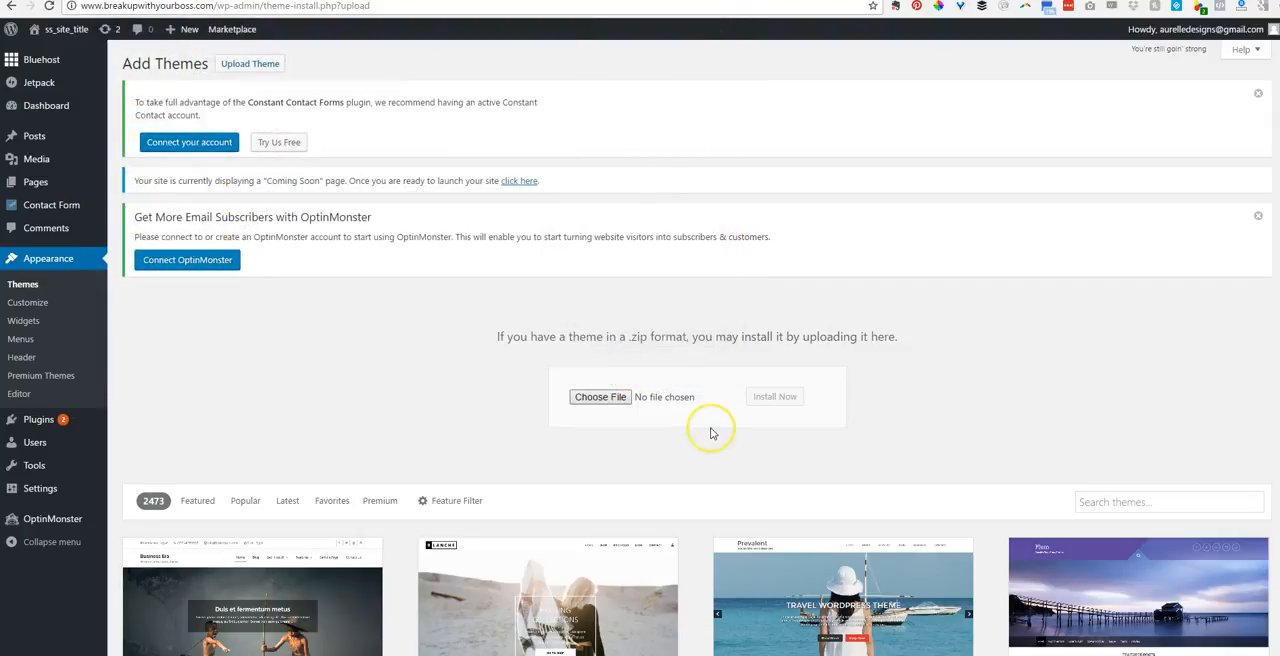
Install and activate the Divi theme, then reload the site's front page to see it.
click(774, 396)
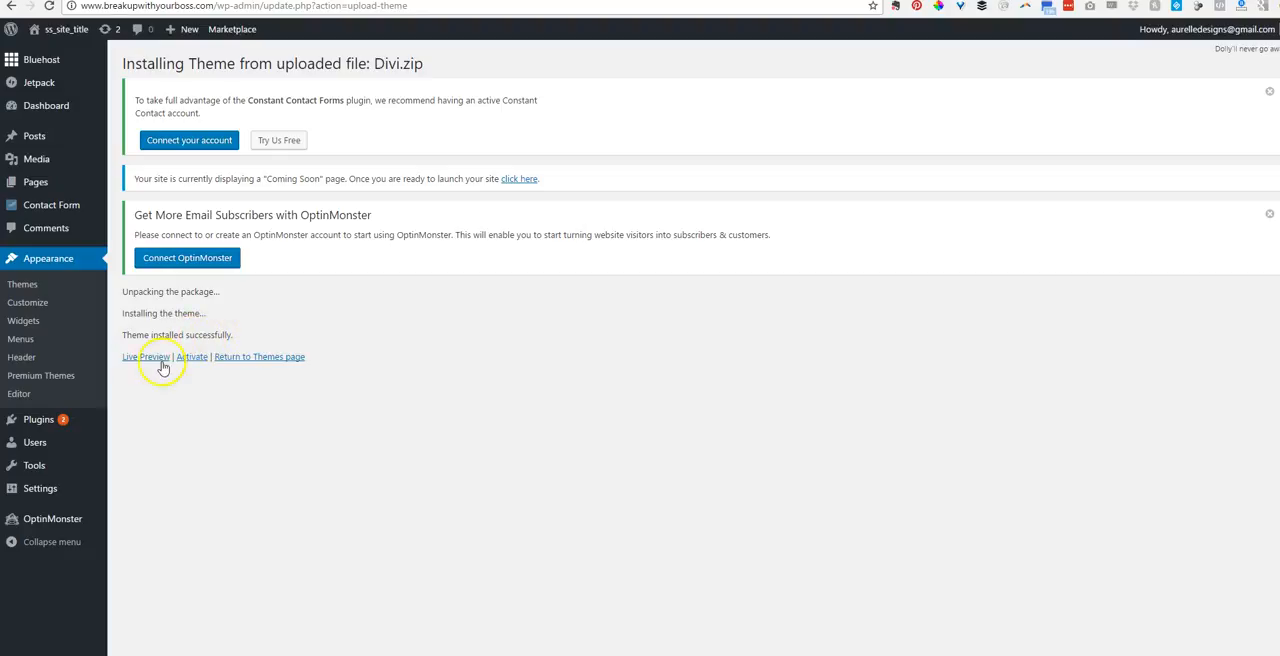
click(193, 358)
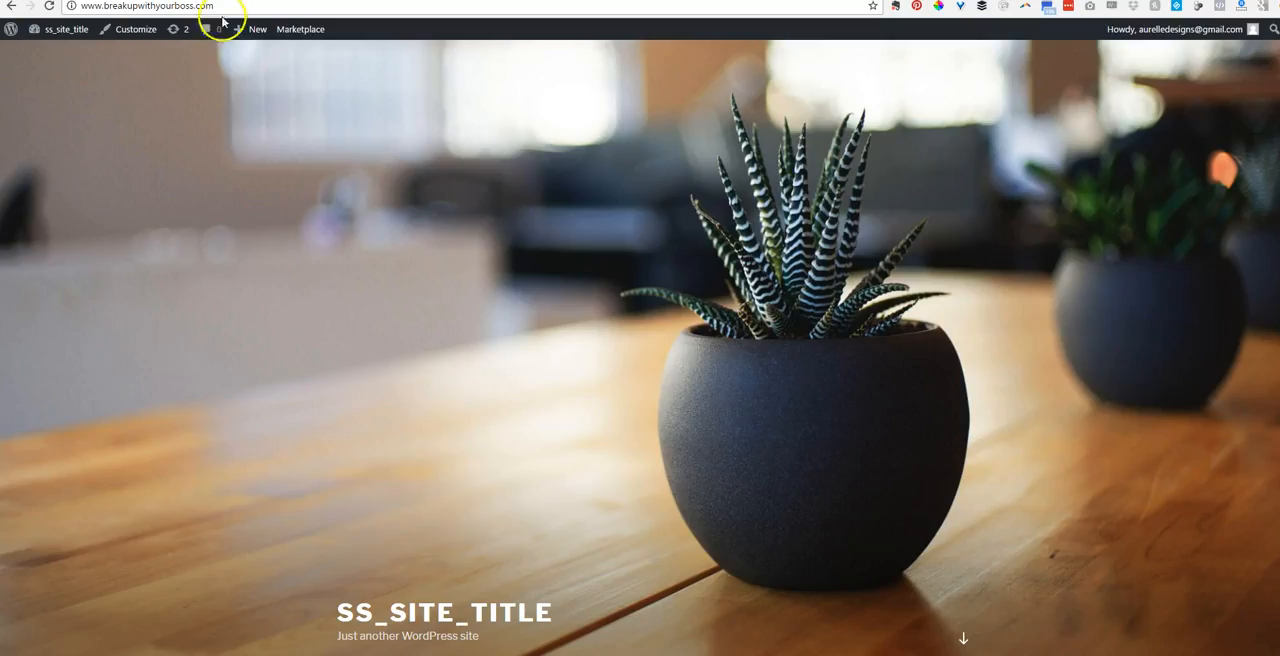
click(50, 6)
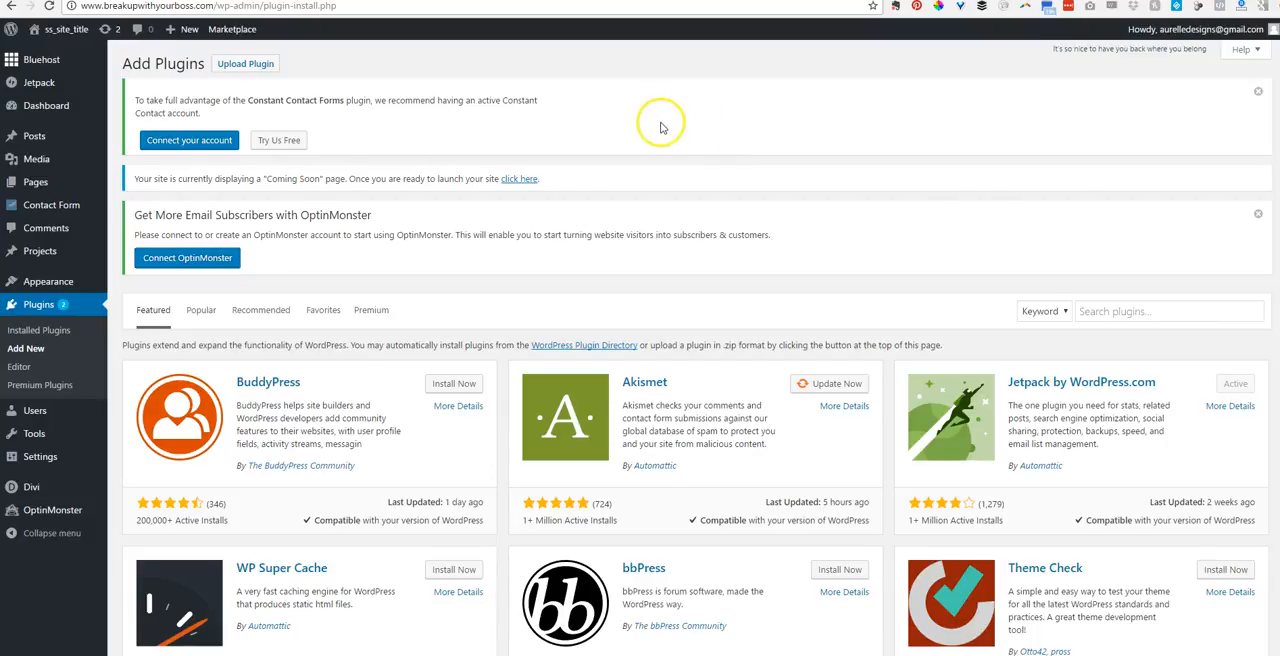
Upload divi-booster.zip as a plugin and start installing it.
click(240, 63)
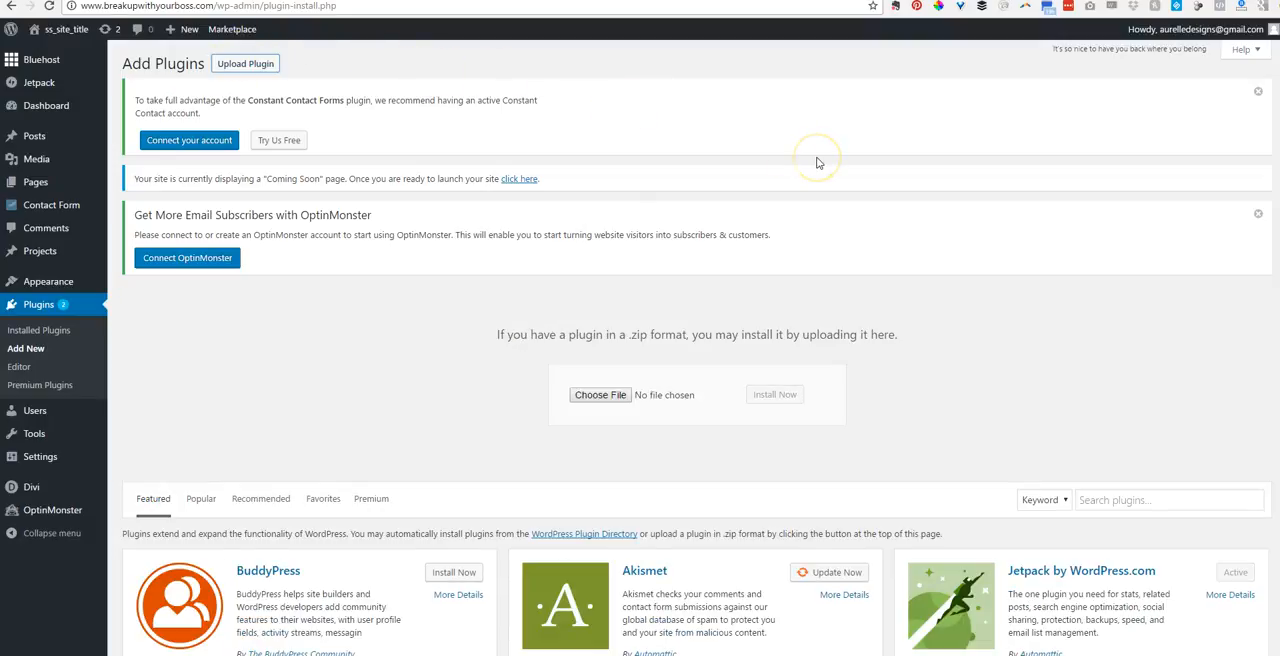
click(249, 66)
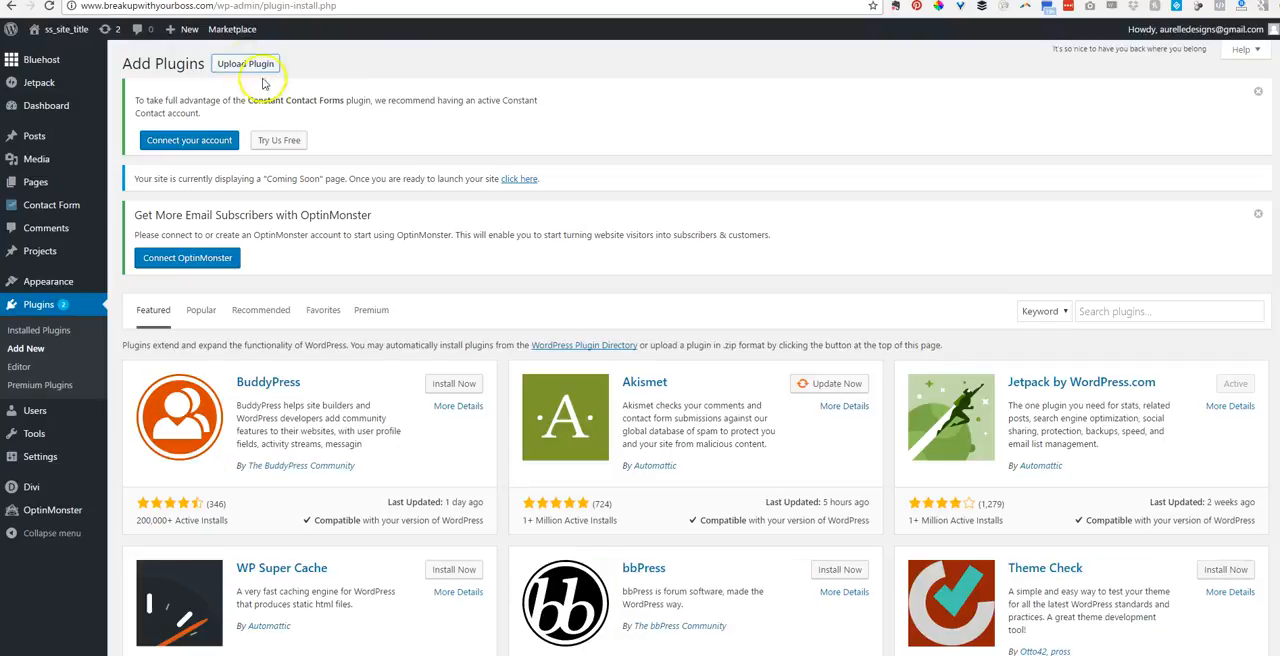
click(249, 66)
click(598, 395)
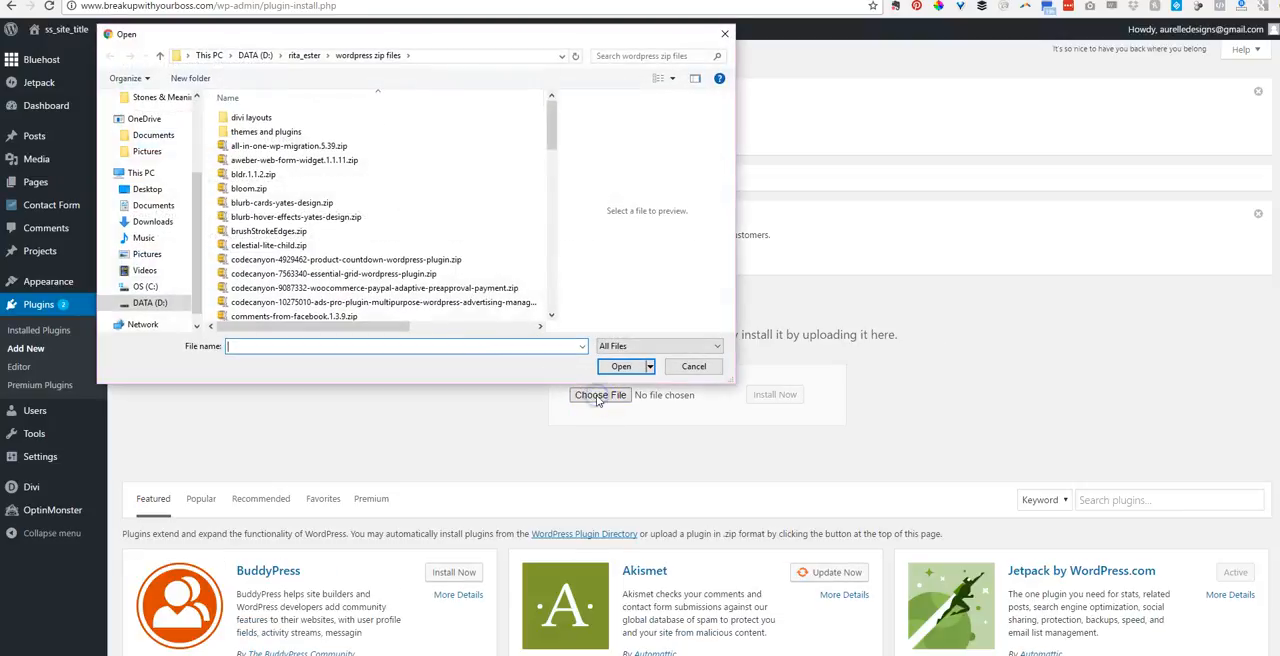
scroll(343, 250, down, 3)
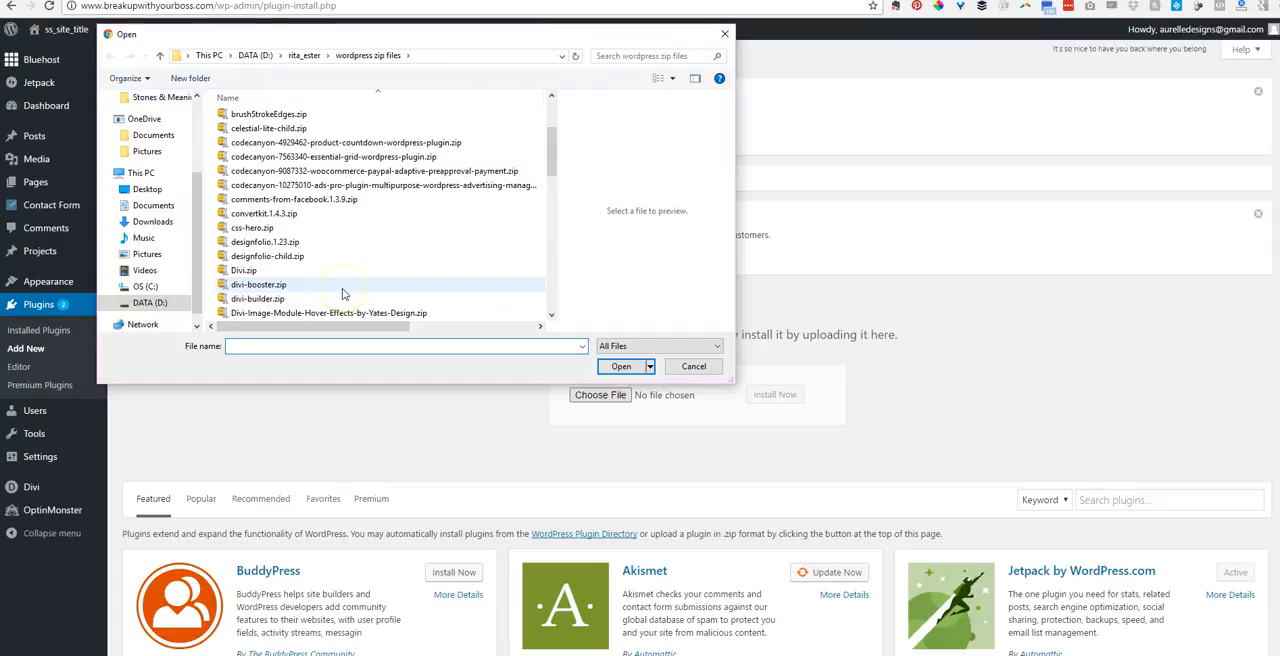
click(342, 285)
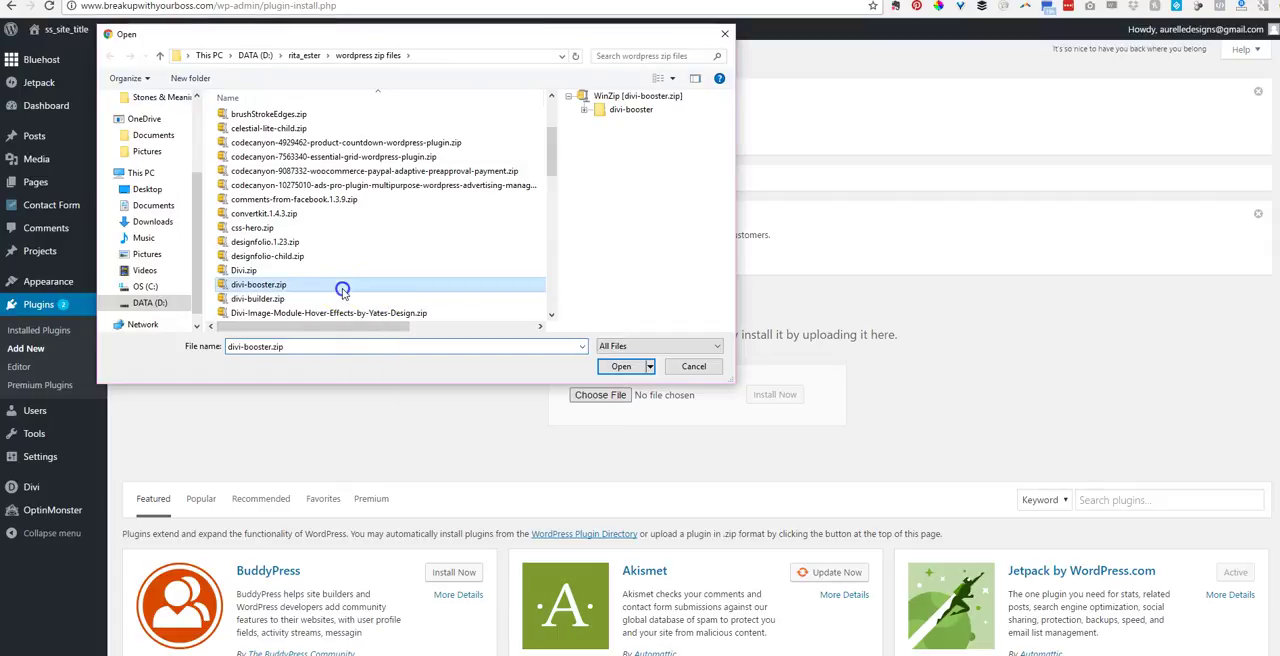
click(621, 366)
click(774, 394)
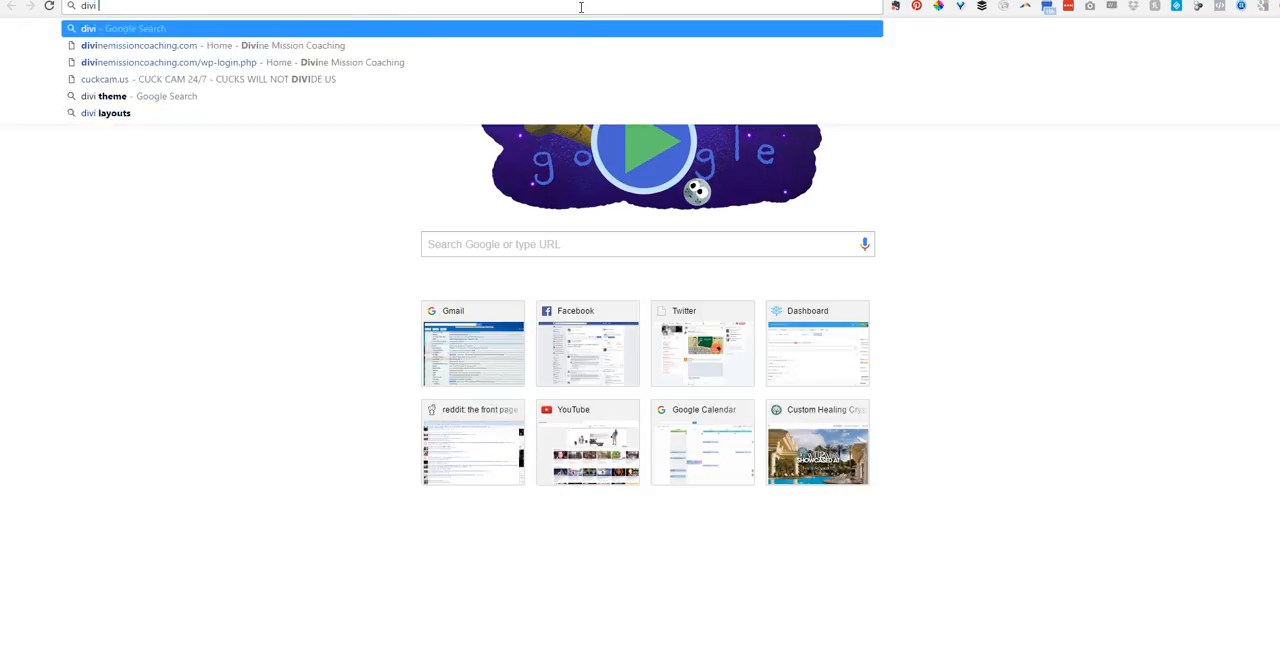
text(booster)
Search for divi booster, view its product page, then return to the WordPress admin.
key(Return)
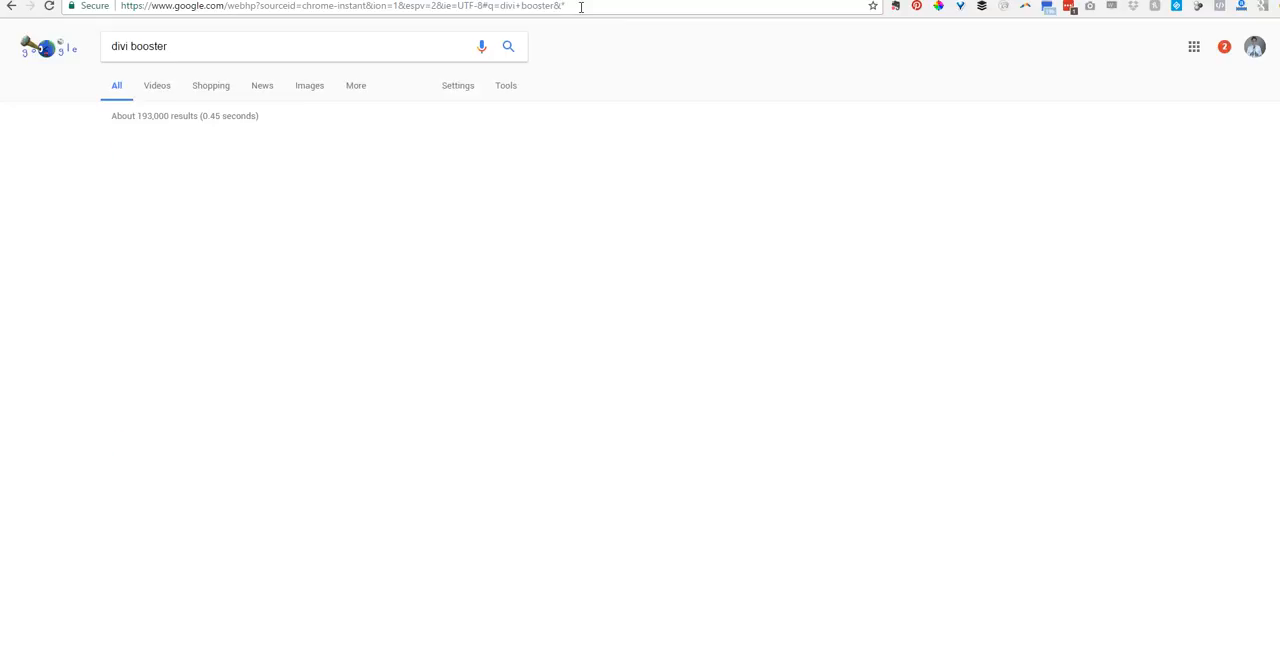
click(255, 143)
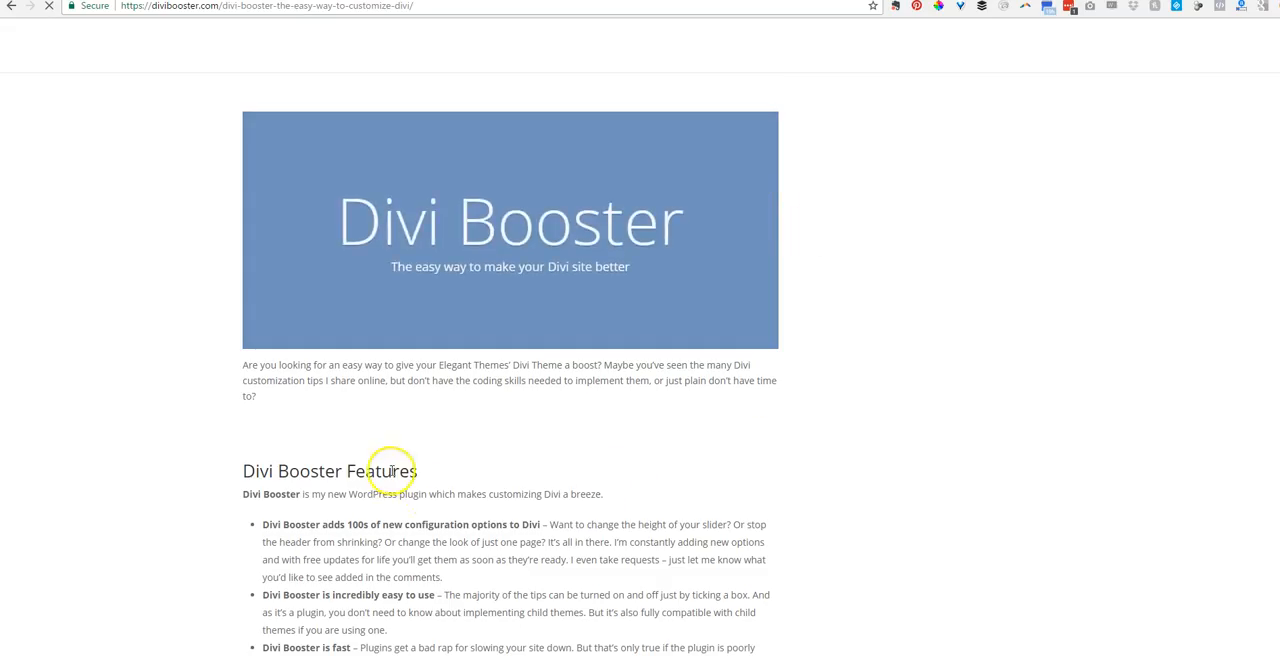
scroll(580, 420, down, 5)
scroll(700, 440, down, 4)
scroll(888, 452, down, 4)
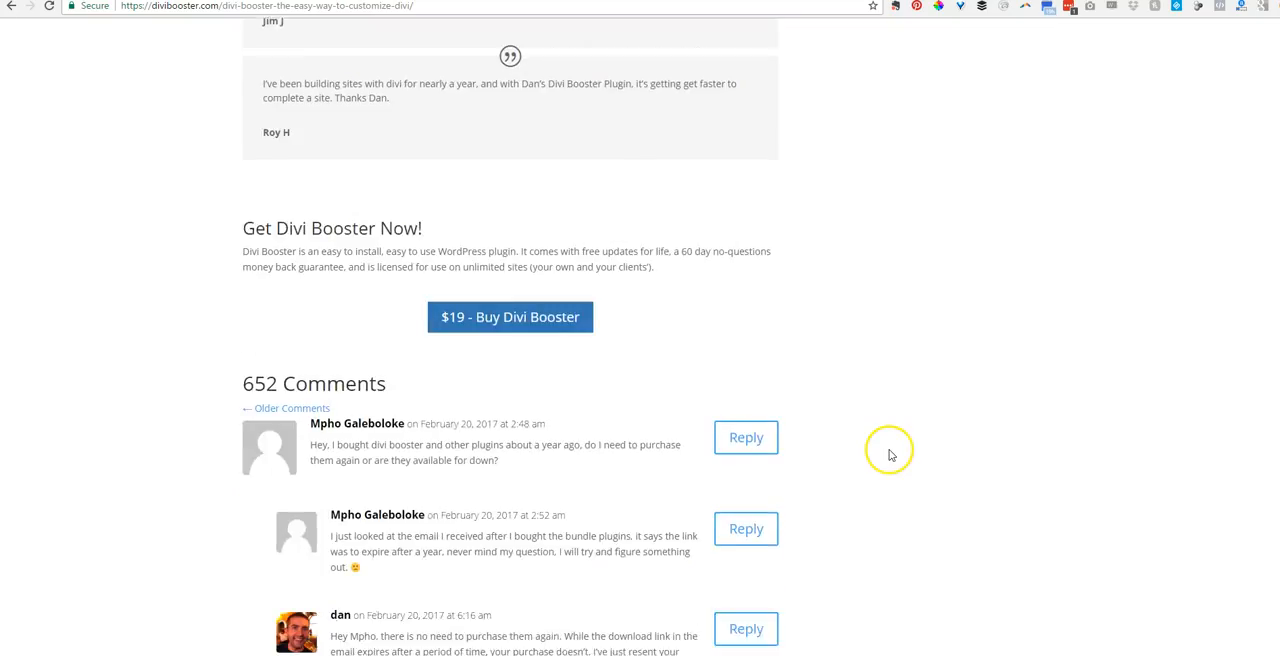
scroll(935, 360, up, 8)
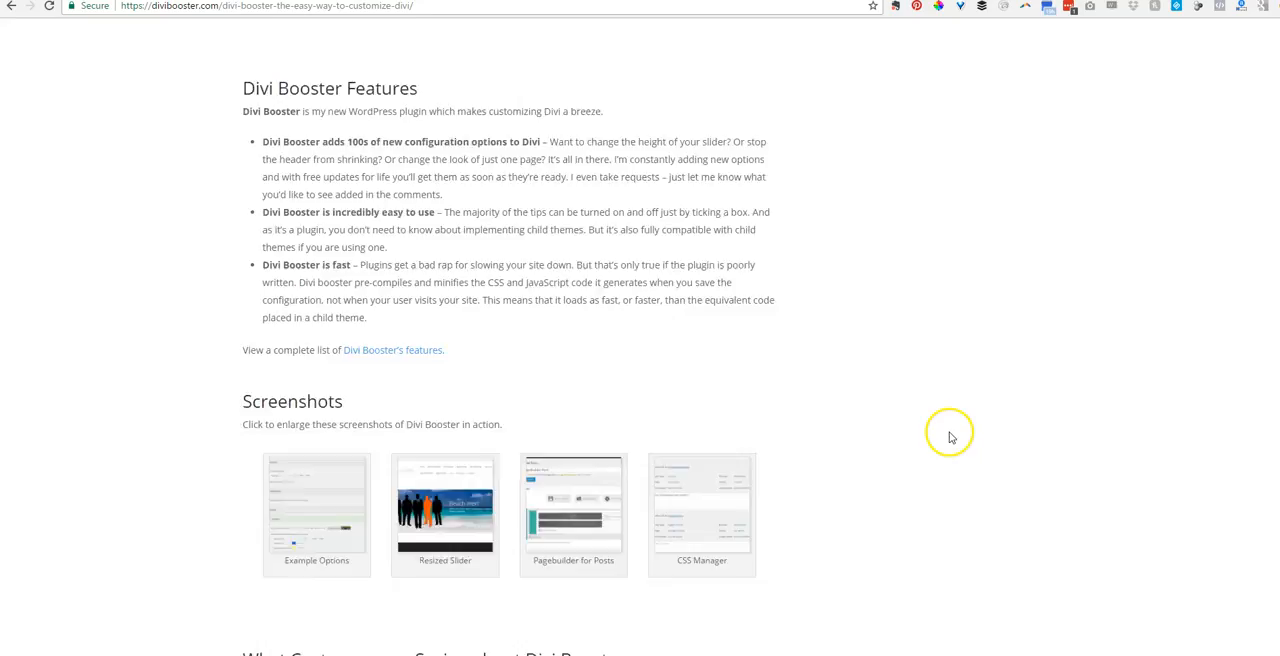
scroll(950, 430, up, 5)
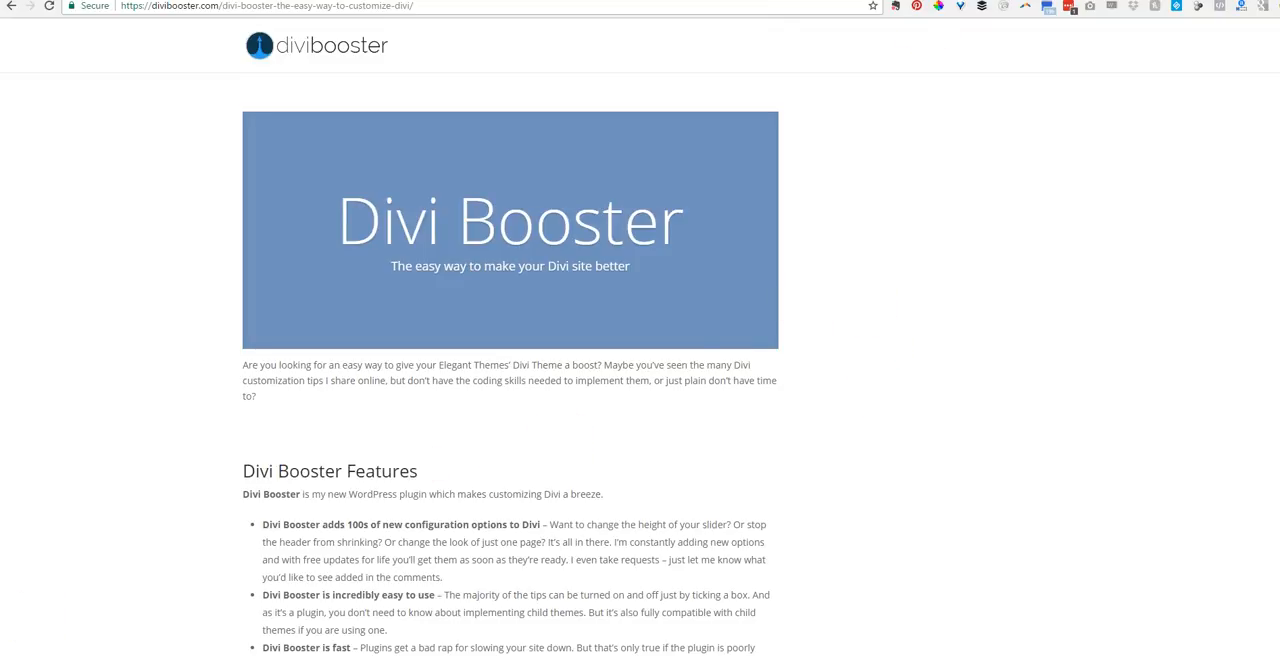
key(ctrl+Tab)
key(ctrl+Tab)
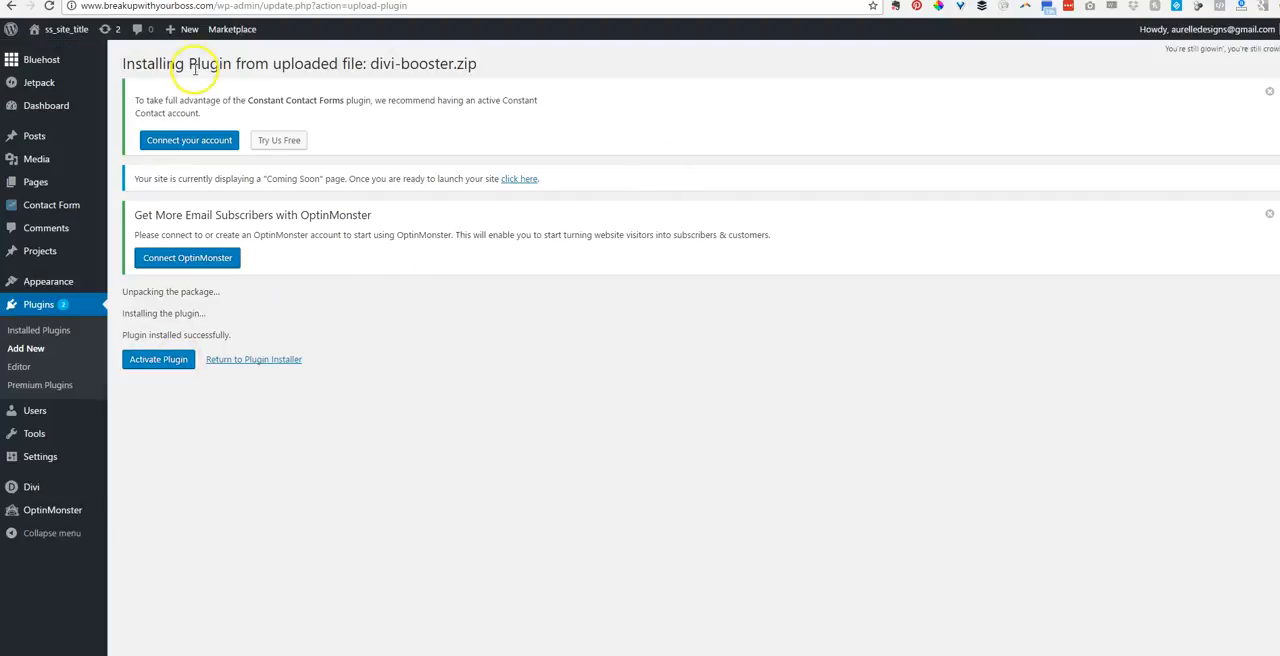
Activate Divi Booster and reach the plugin upload form again.
click(162, 362)
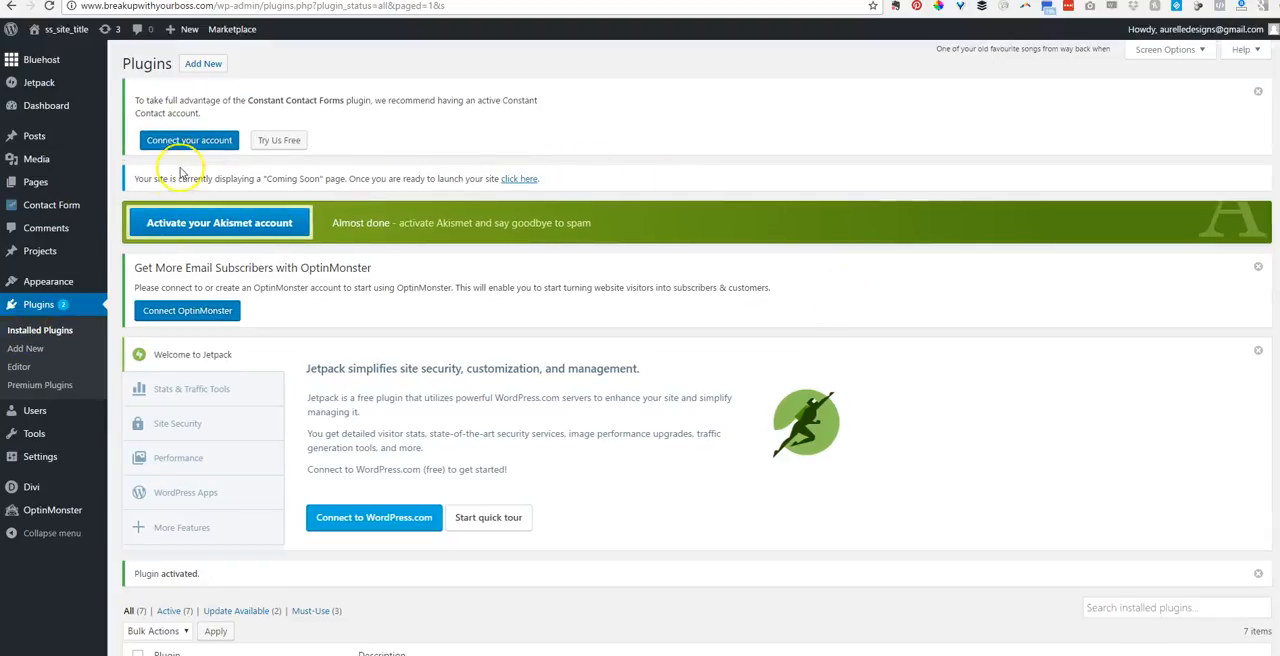
click(203, 64)
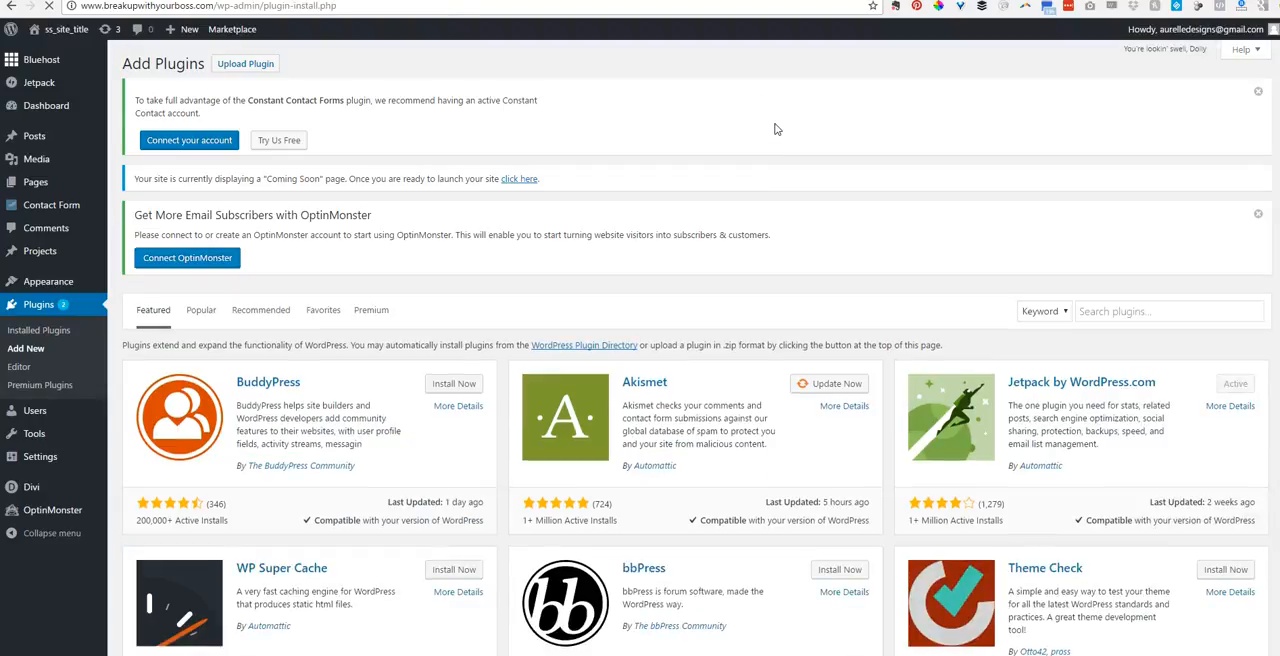
click(245, 63)
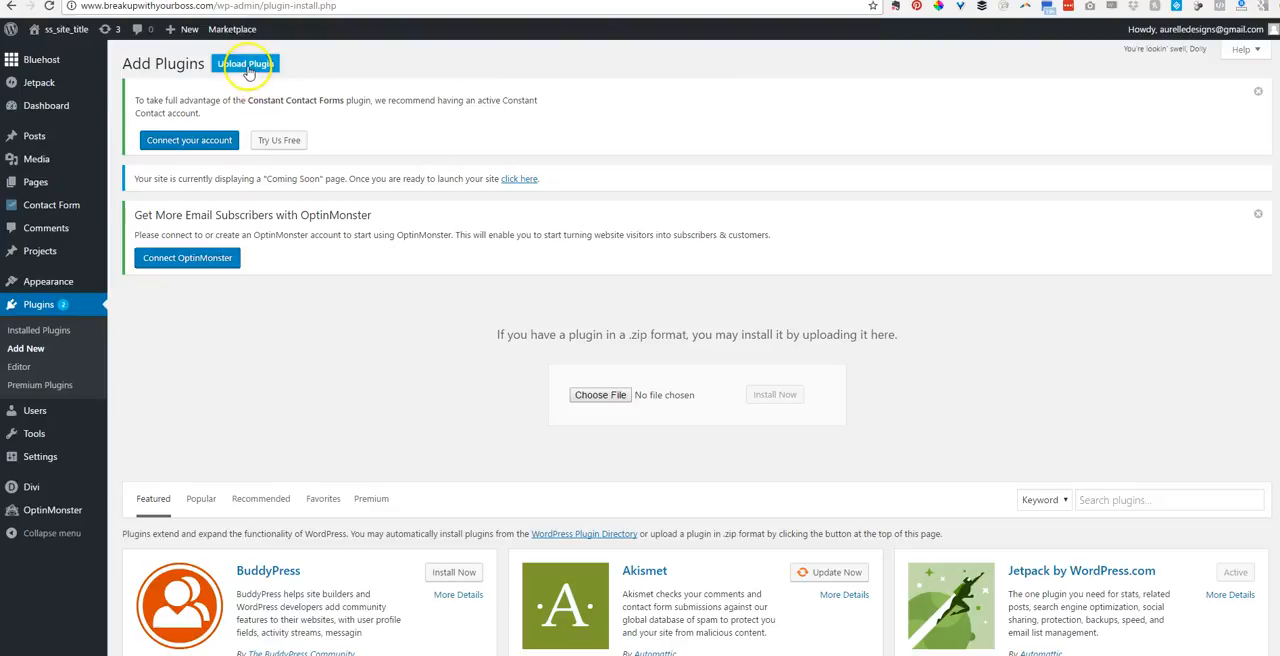
Upload elegant-themes-updater.zip and install it.
click(600, 394)
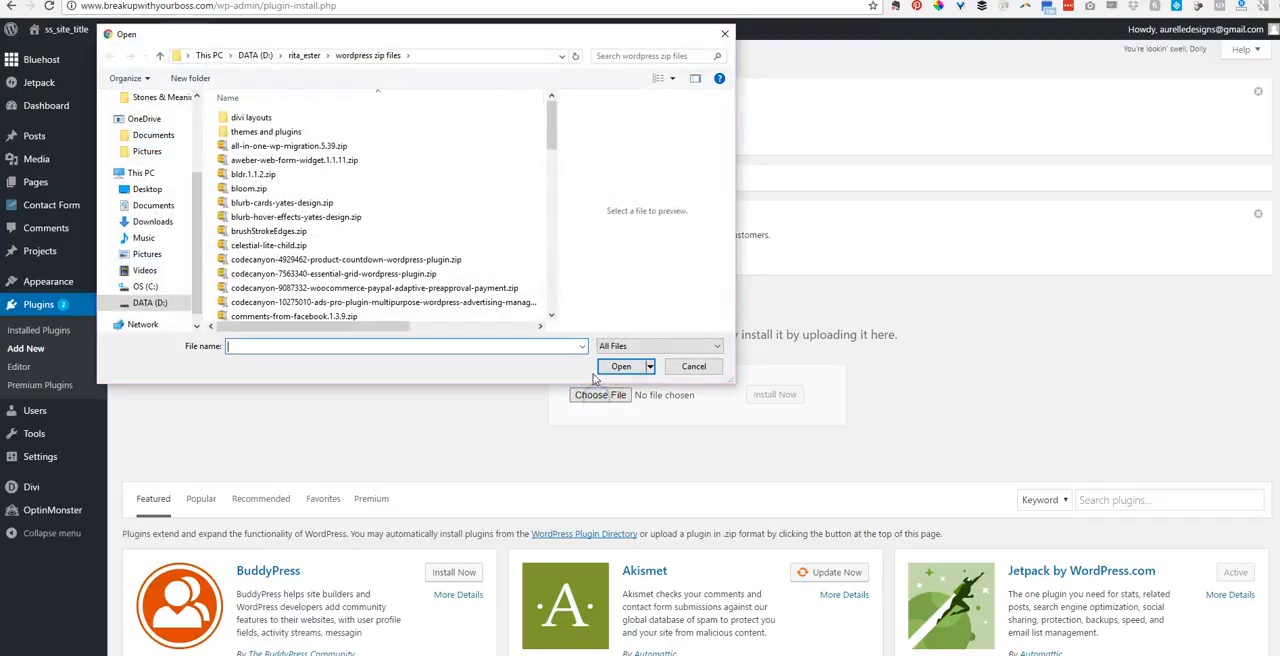
scroll(373, 260, down, 3)
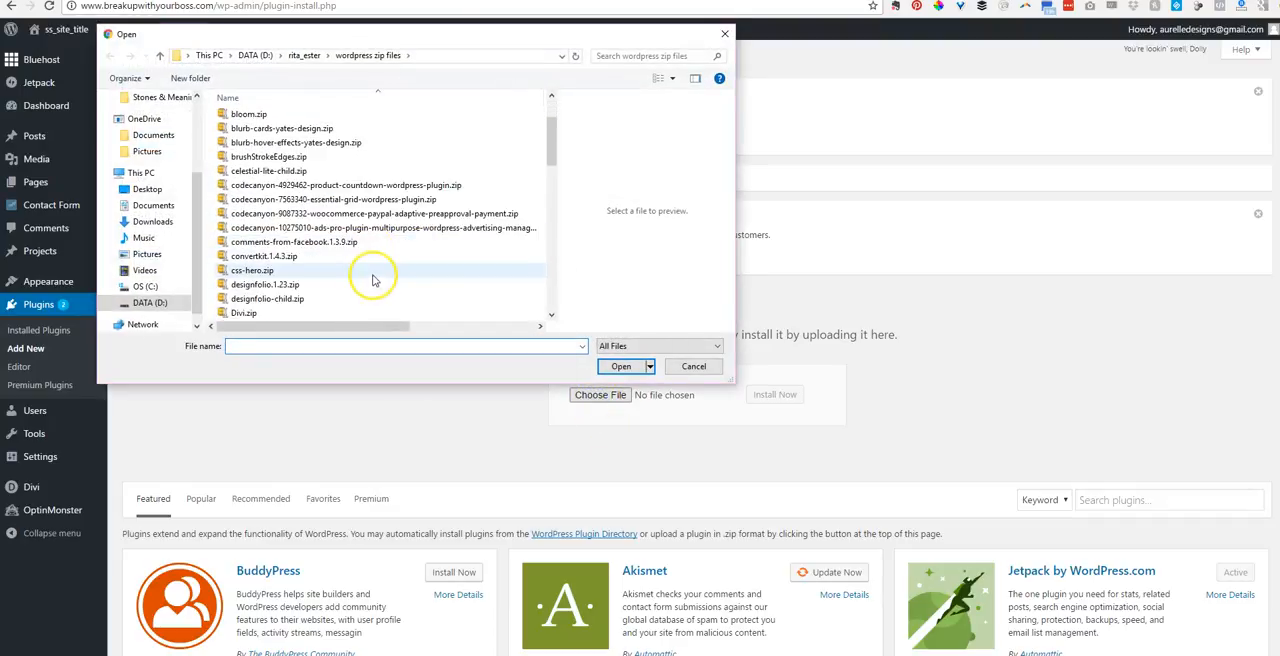
scroll(373, 278, down, 3)
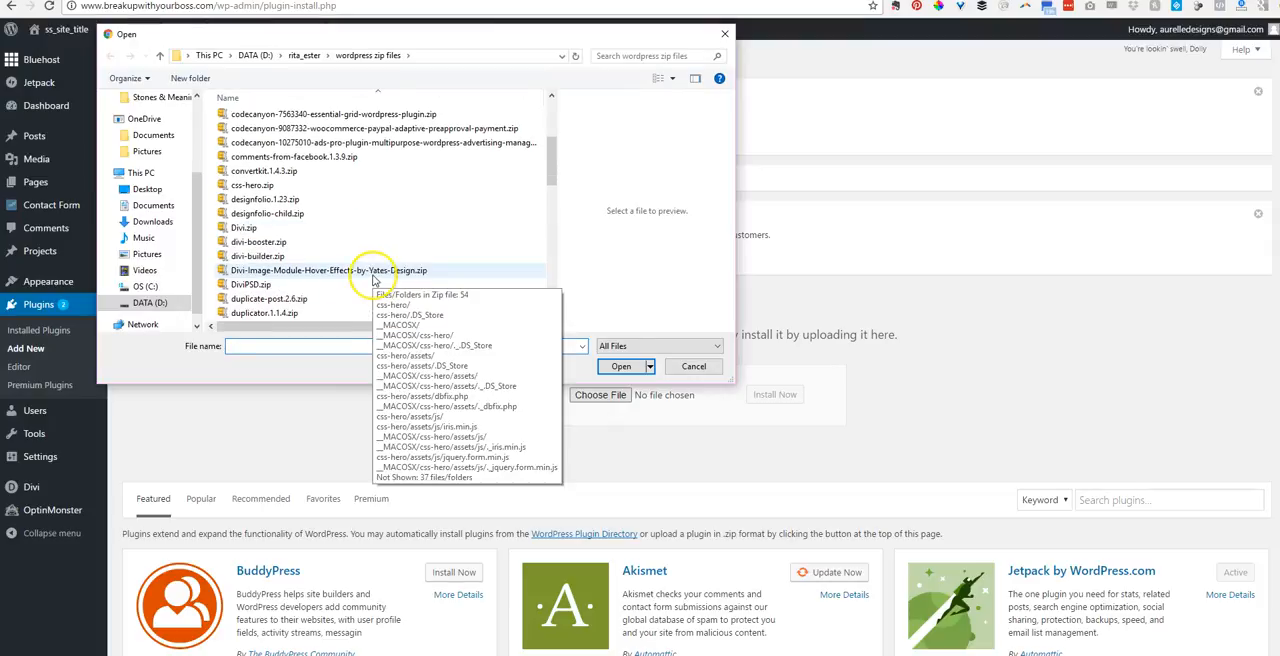
scroll(360, 265, down, 3)
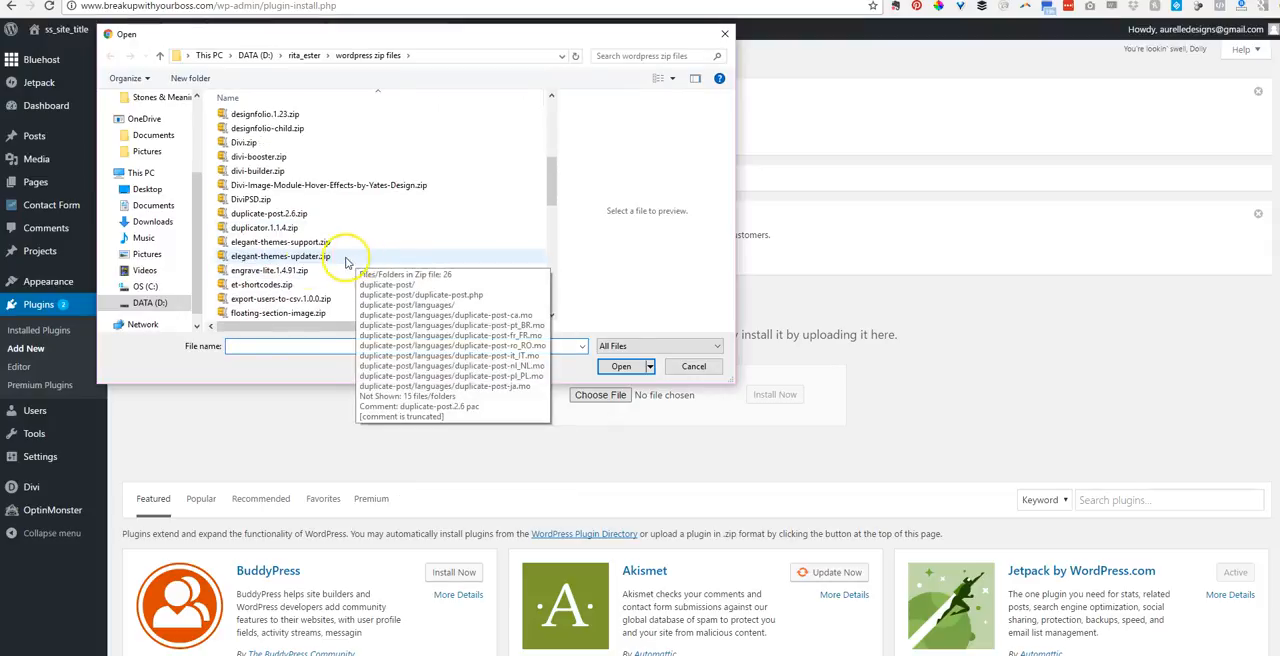
click(300, 256)
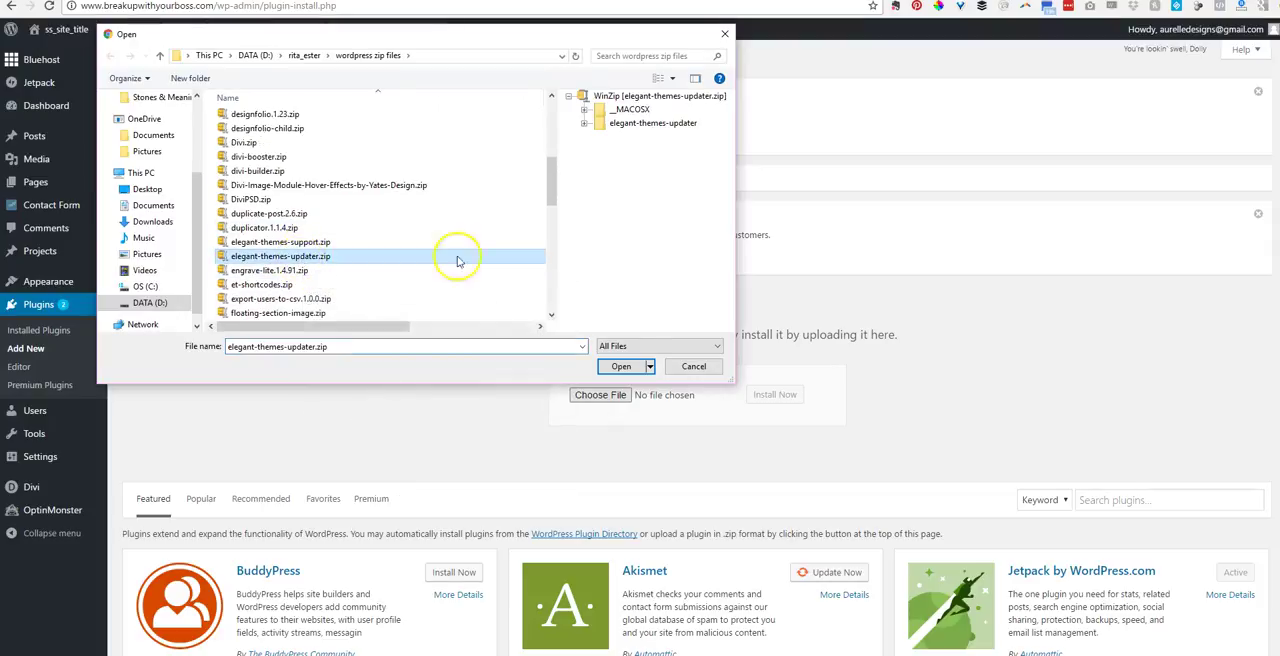
click(621, 366)
click(774, 394)
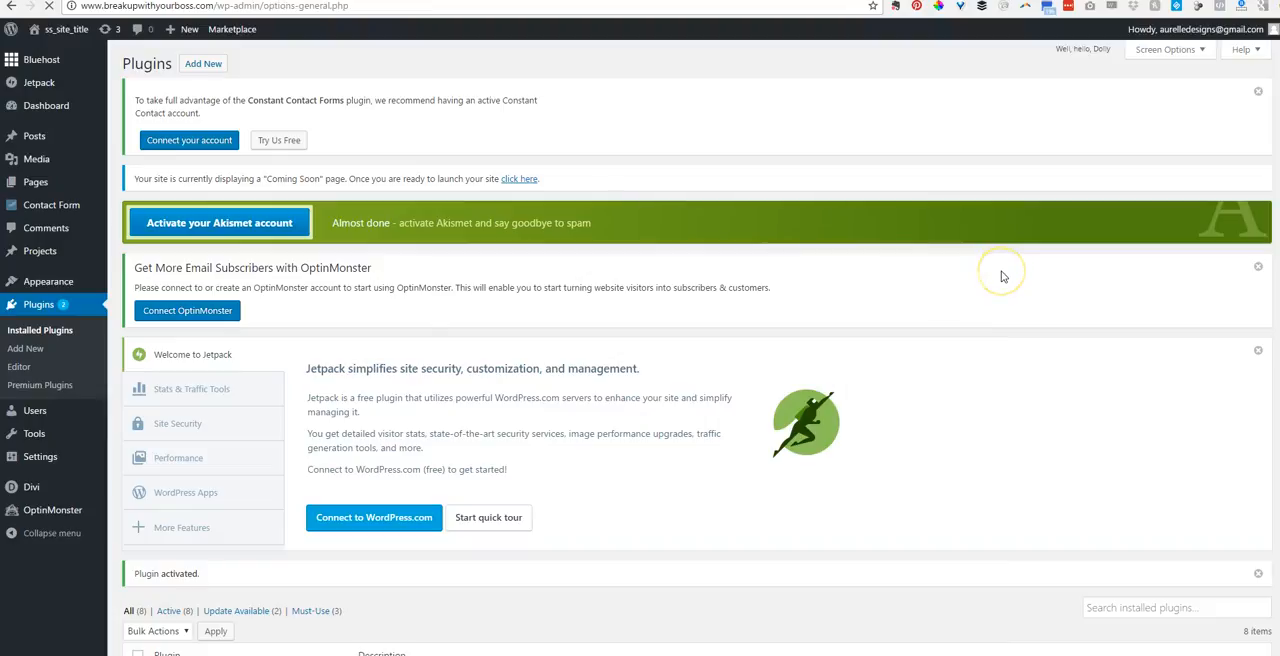
scroll(733, 327, down, 5)
scroll(733, 380, down, 5)
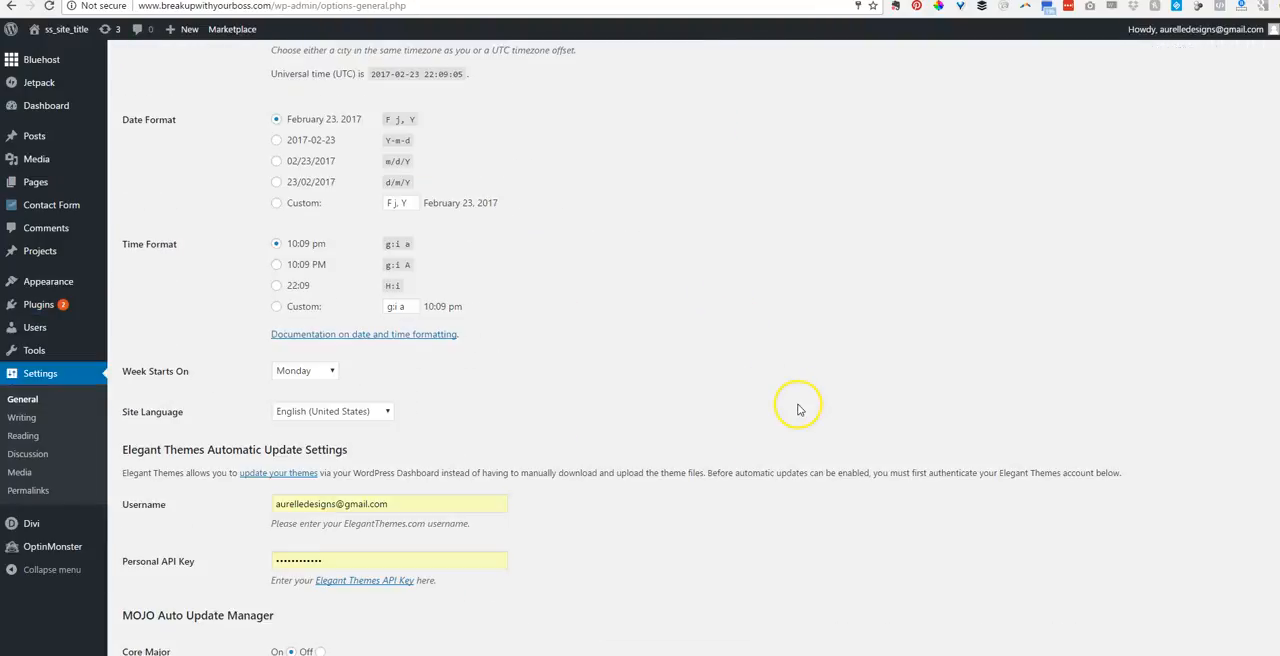
scroll(733, 380, down, 3)
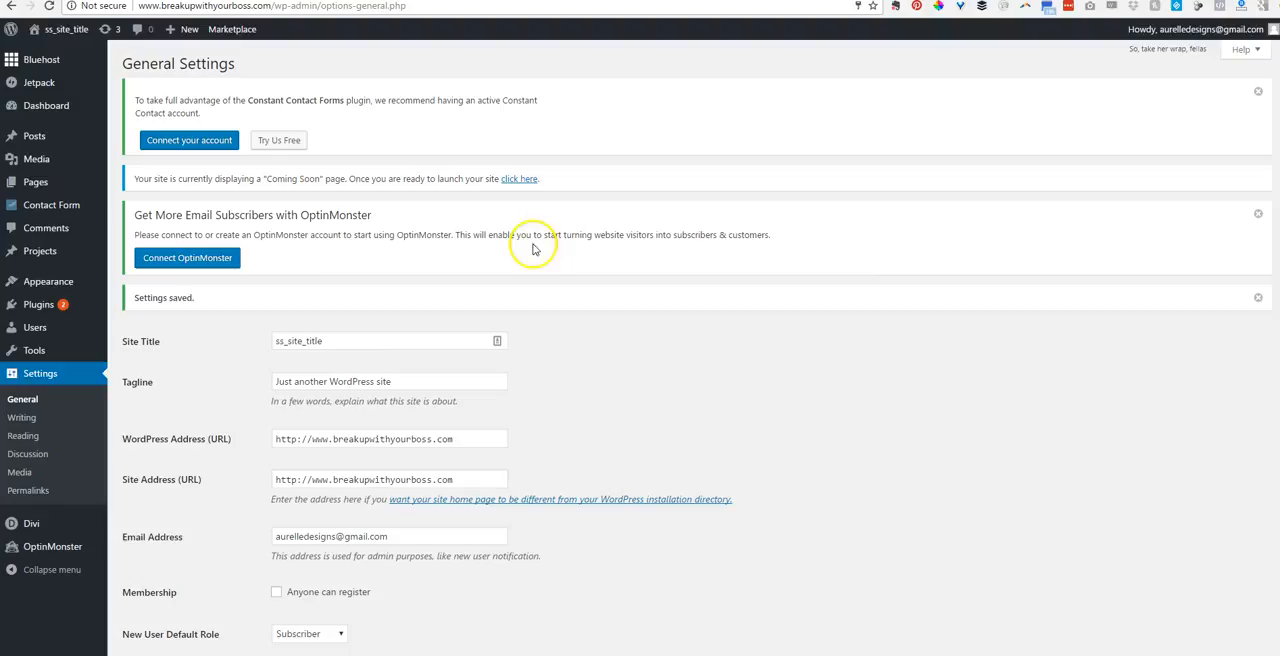
Set the site title to 'Breakup With Your Boss', clear the tagline and save the changes.
drag(385, 341, 256, 341)
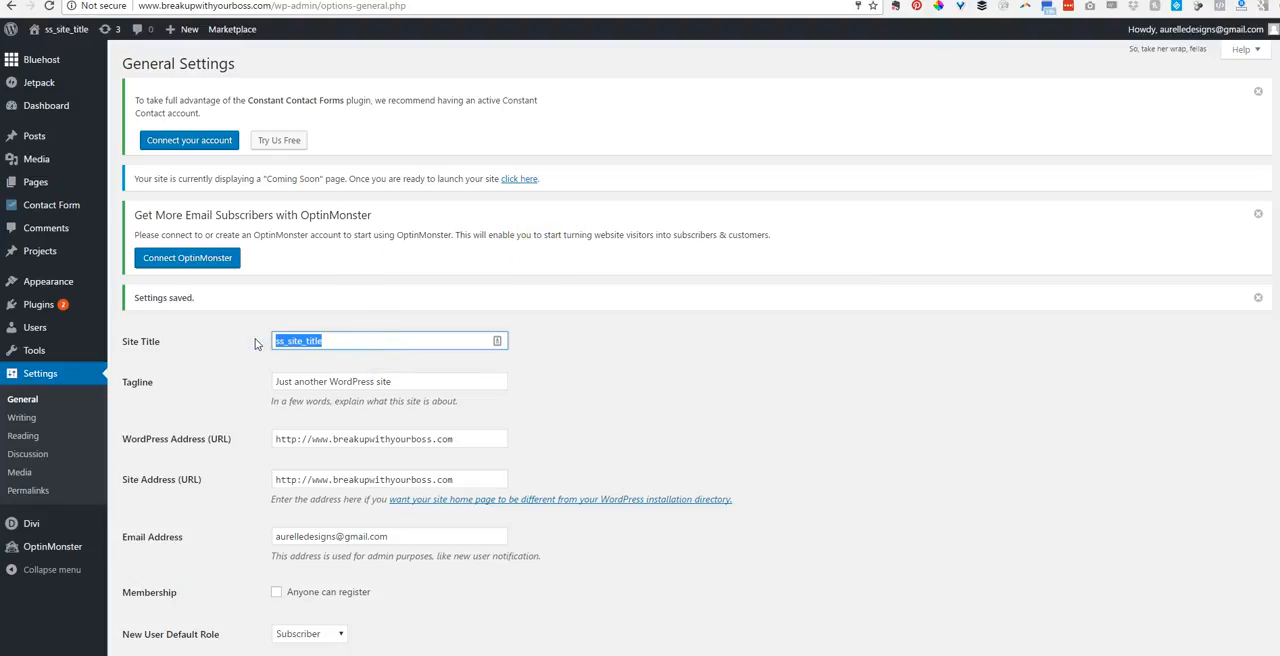
text(Break)
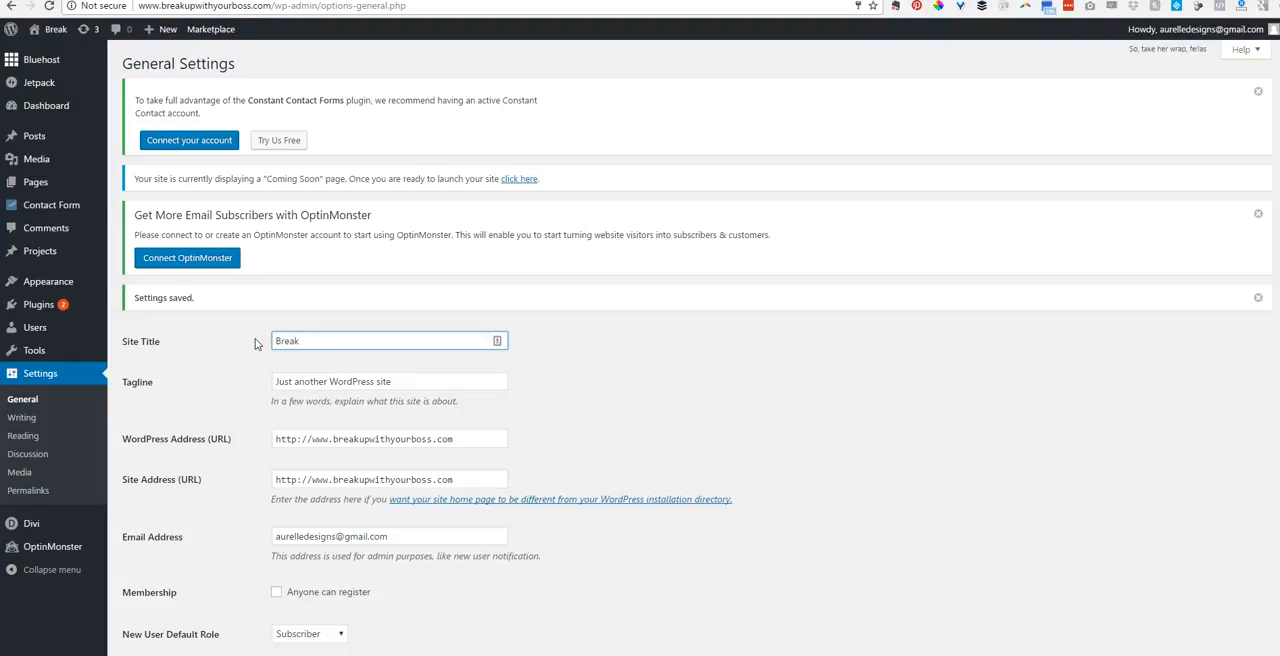
text(up With You)
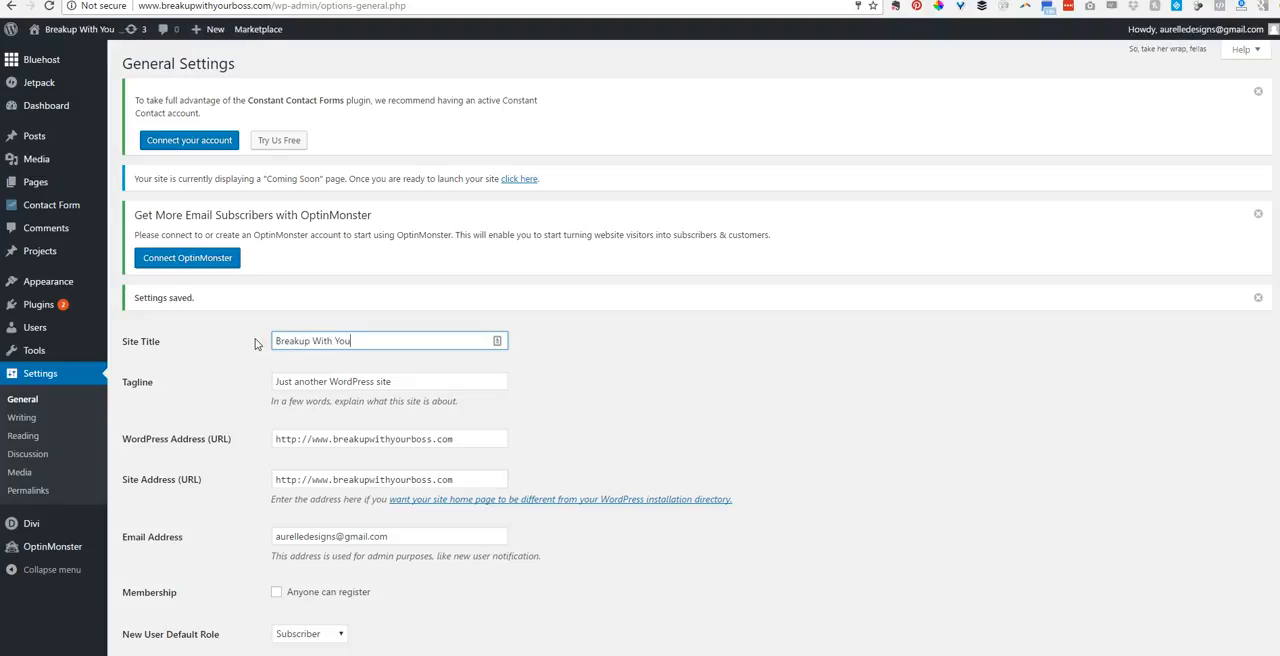
text(r Boss)
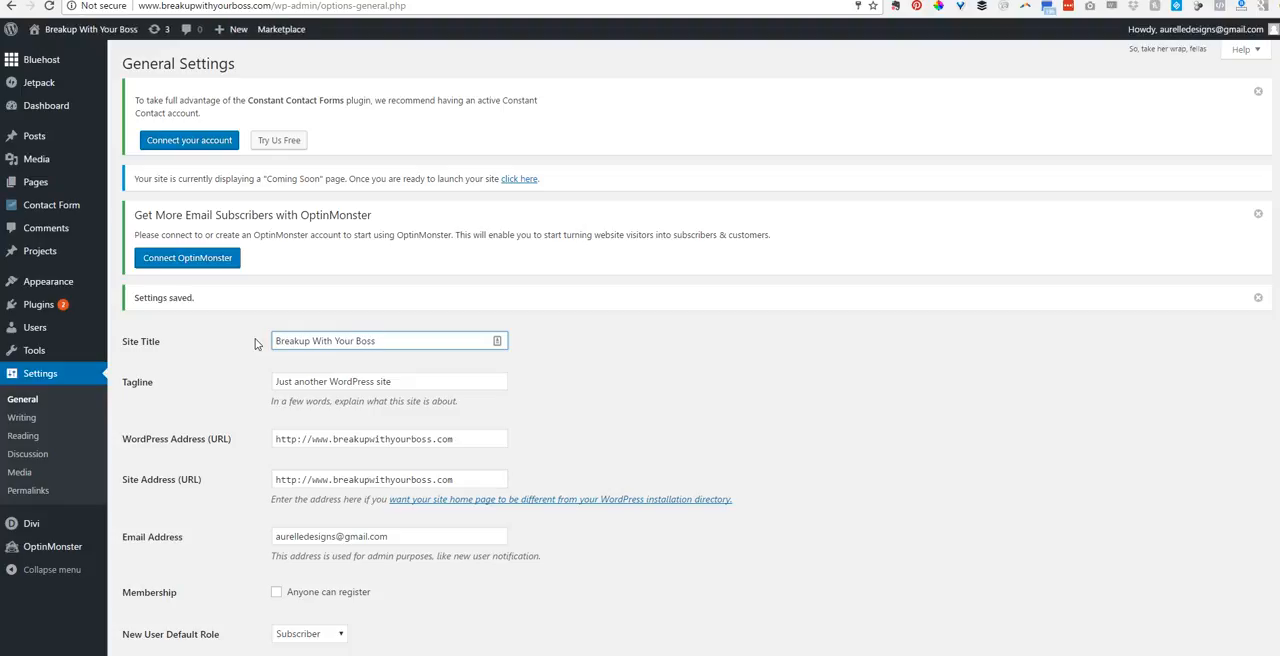
drag(392, 381, 240, 383)
key(BackSpace)
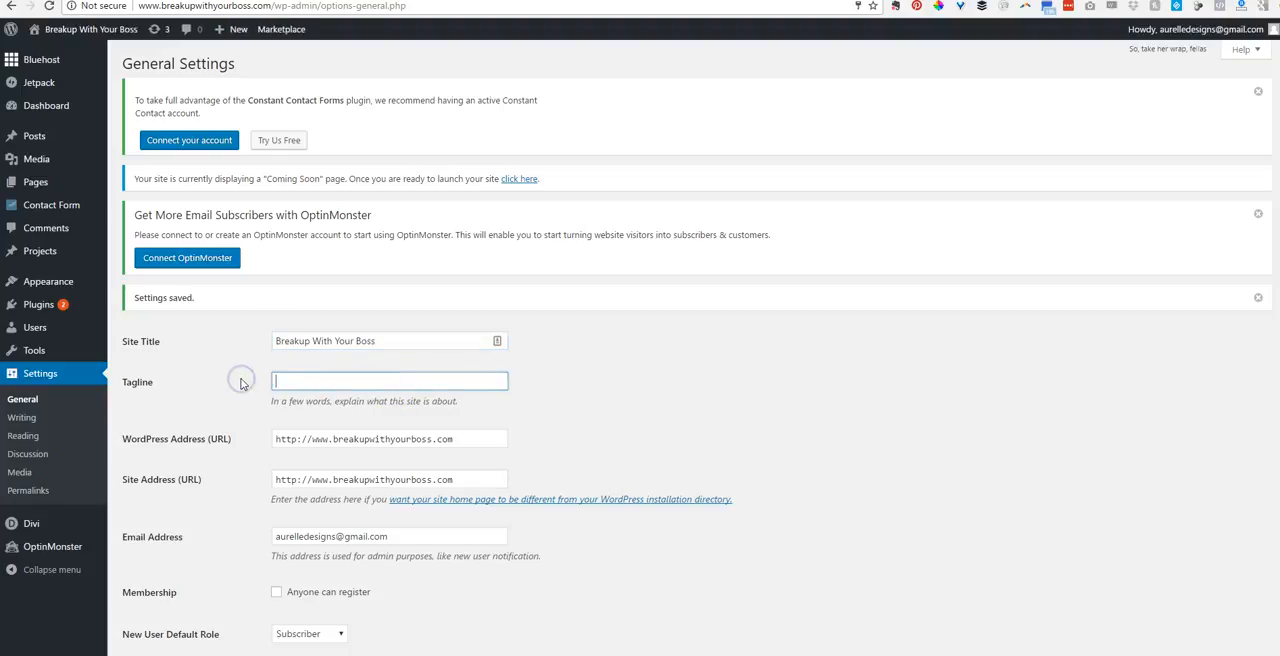
scroll(690, 440, down, 3)
scroll(690, 470, down, 3)
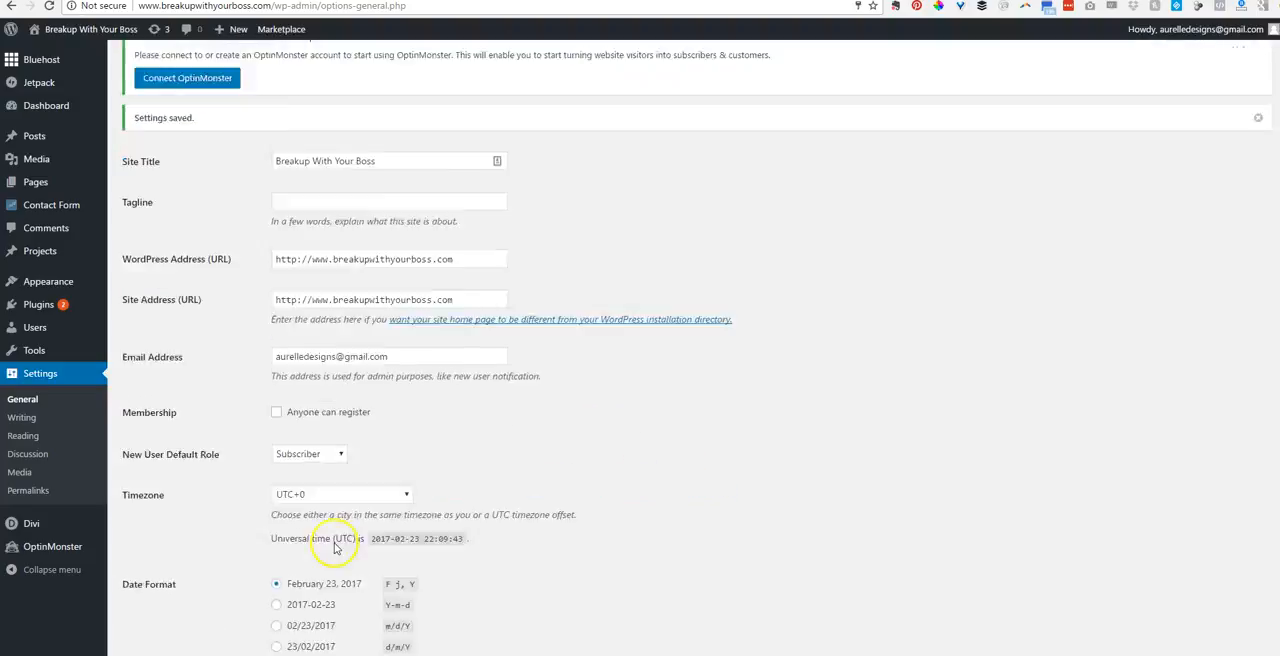
scroll(336, 547, down, 10)
click(150, 606)
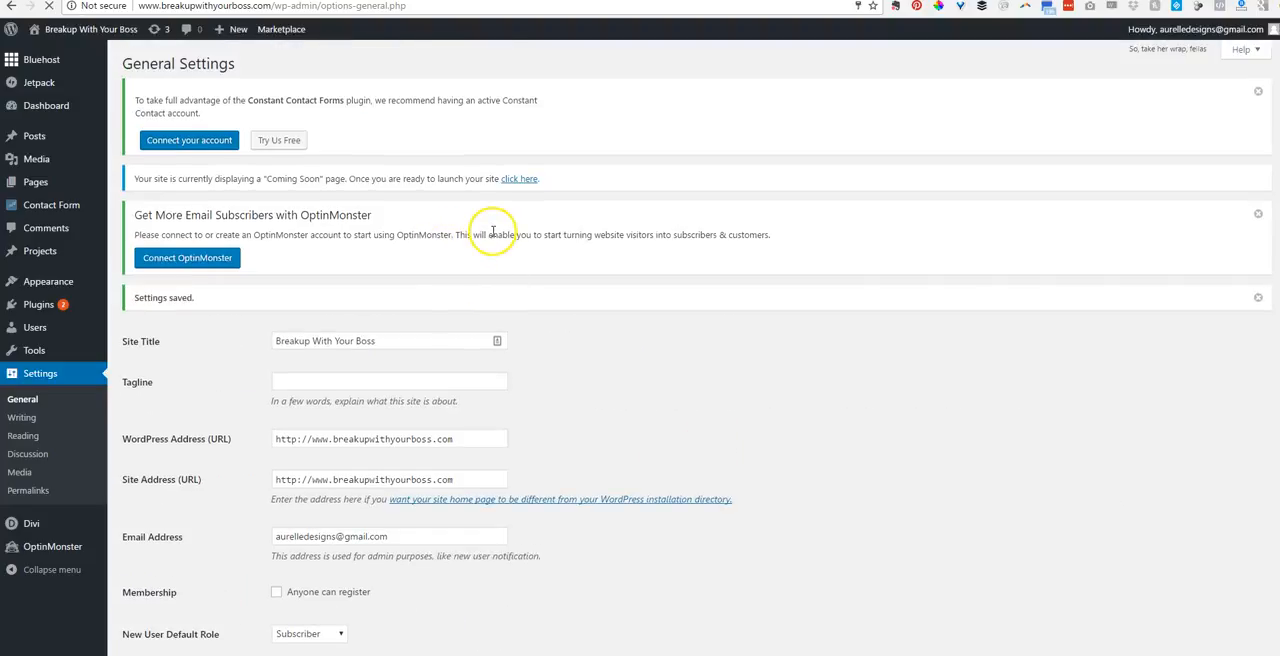
Dismiss the Constant Contact and OptinMonster promotional notices.
click(1259, 90)
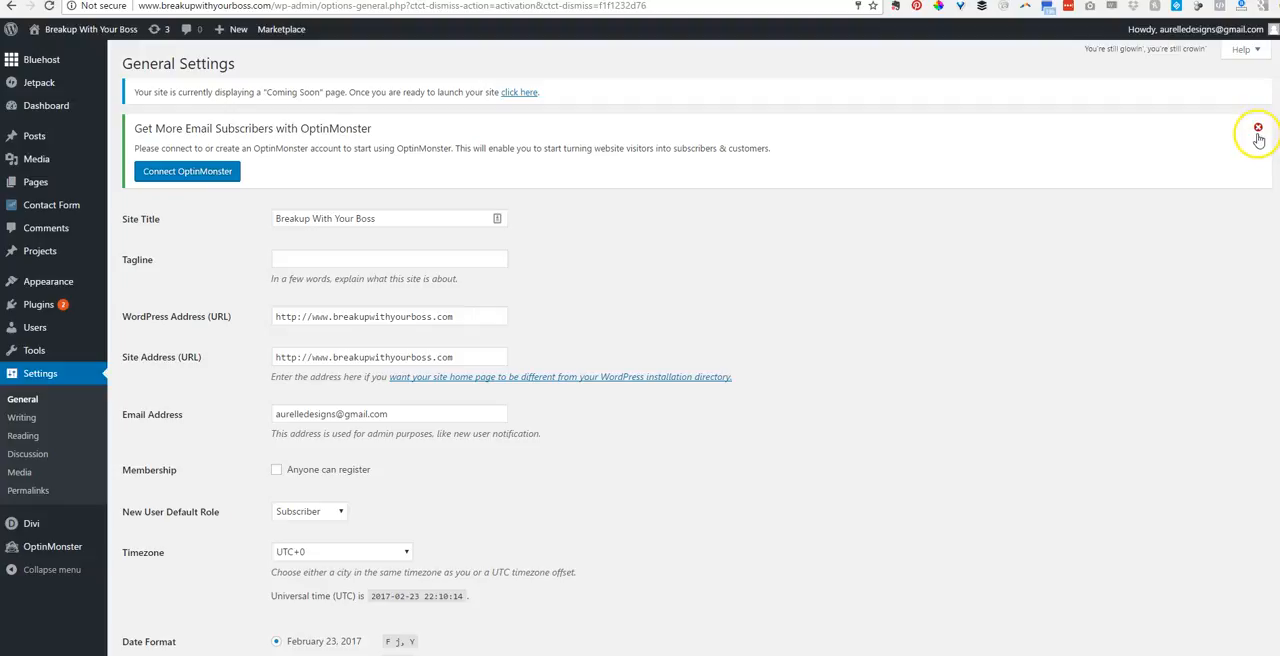
click(1259, 128)
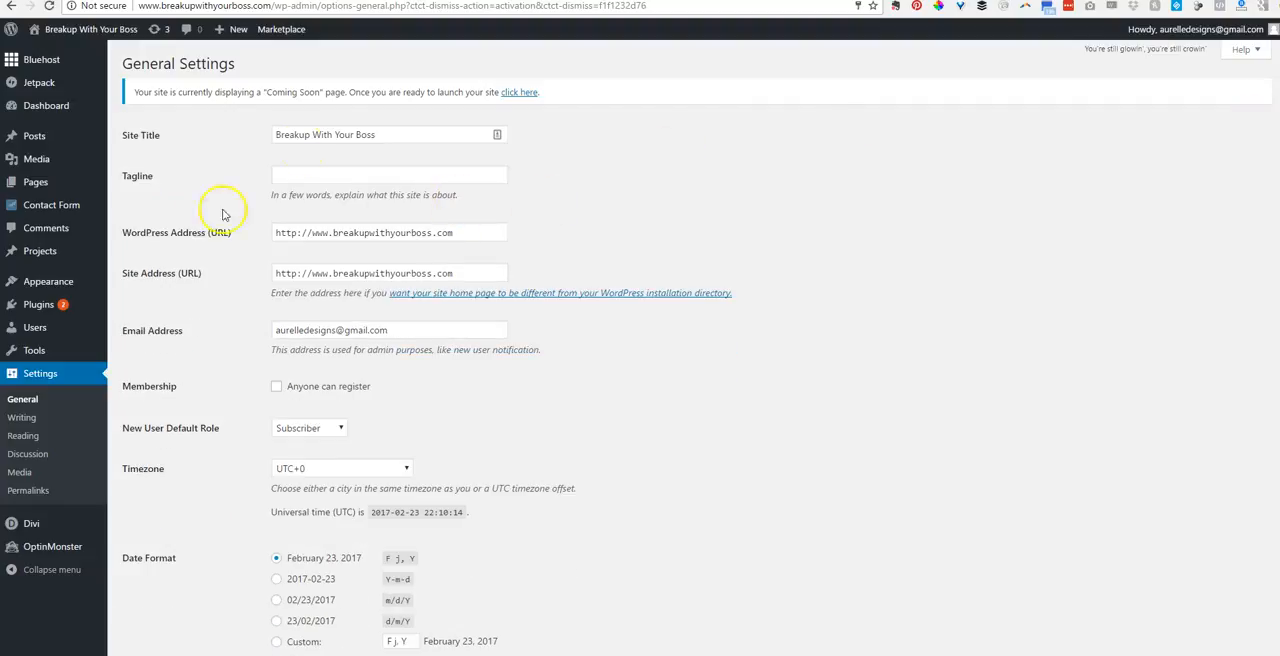
mouse_move(39, 304)
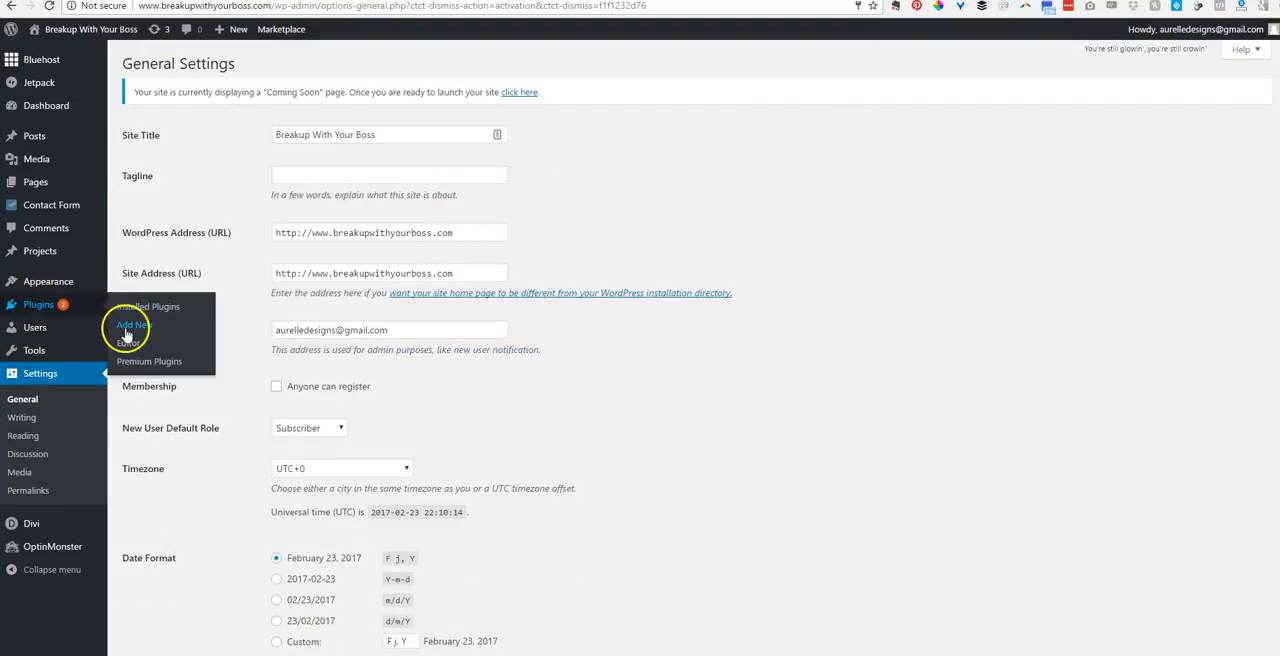
Upload orbisius-child-theme-creator.1.3.1.zip as a plugin and start installing it.
click(134, 325)
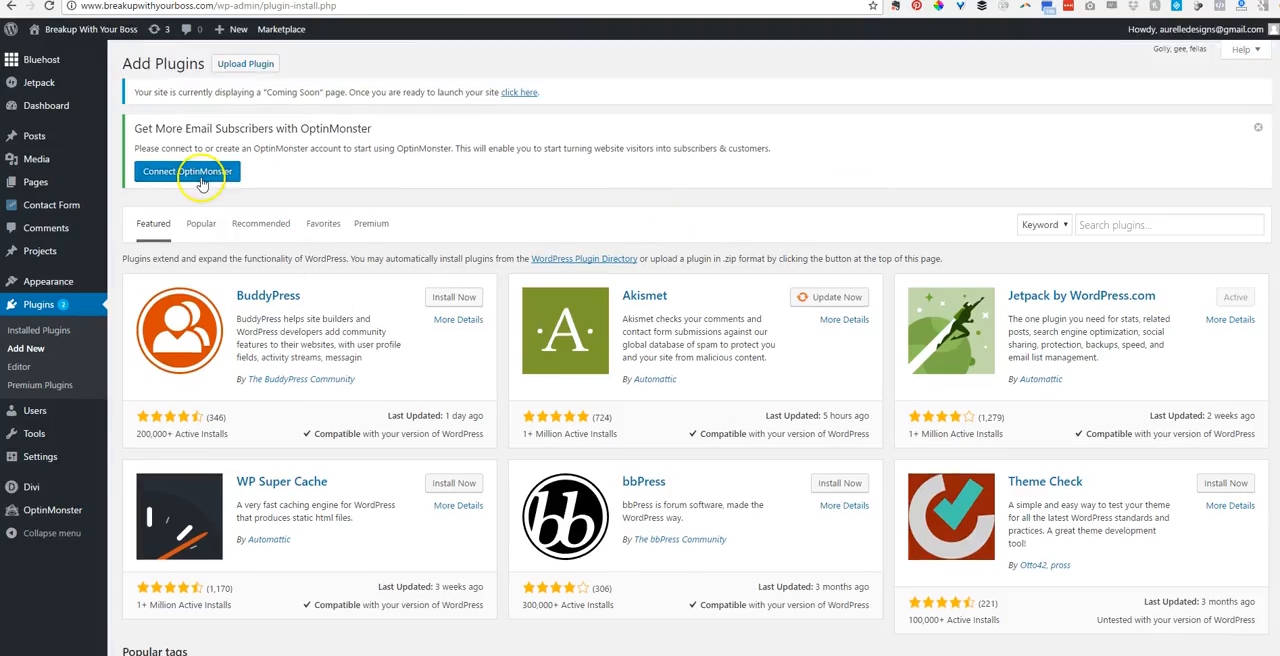
click(245, 63)
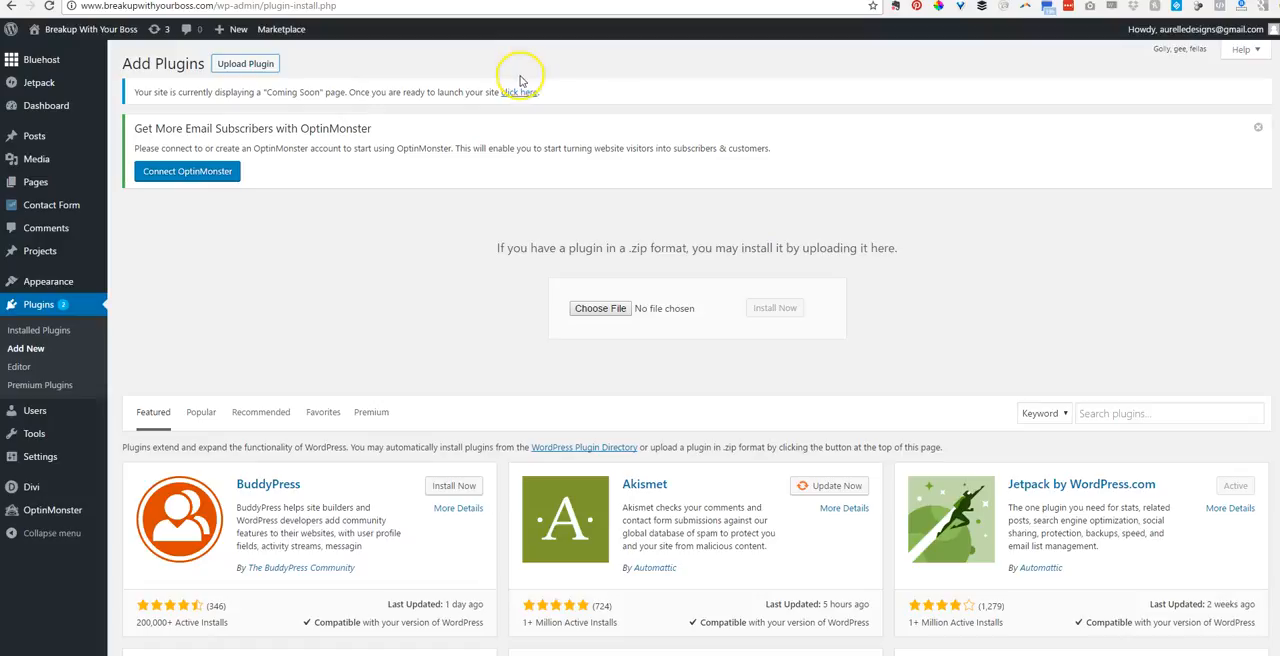
click(610, 308)
scroll(340, 240, down, 5)
scroll(340, 270, down, 3)
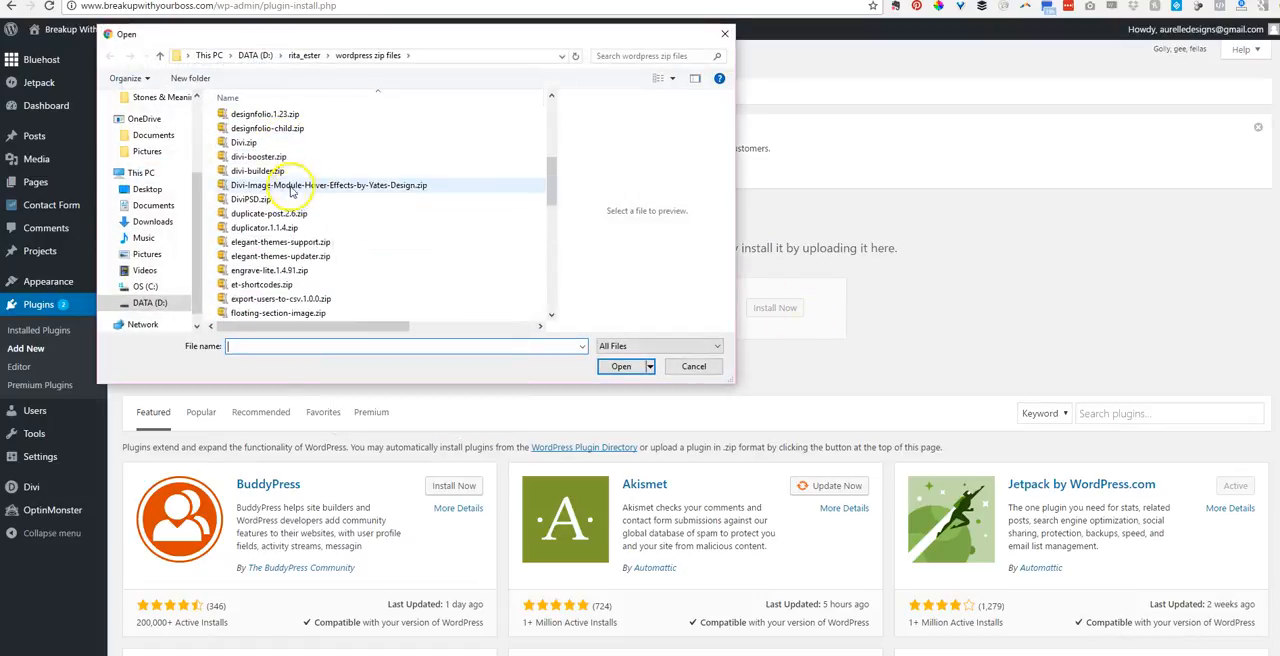
scroll(346, 293, down, 2)
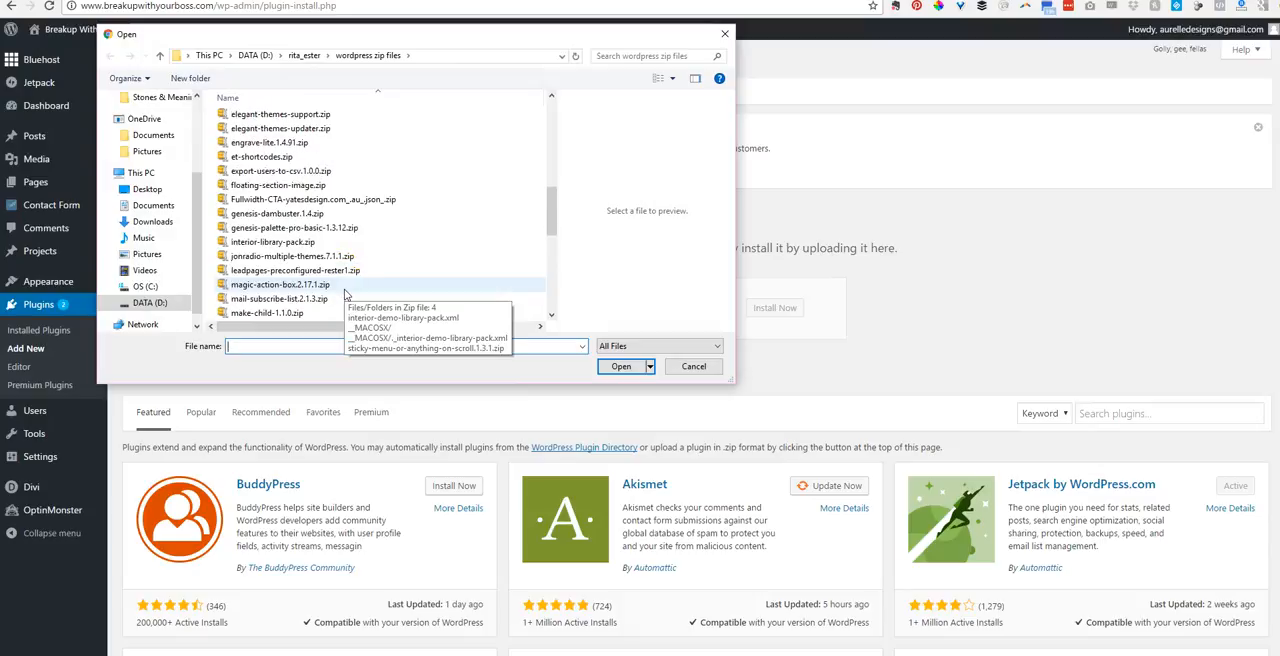
scroll(340, 280, down, 1)
scroll(330, 270, down, 1)
click(298, 242)
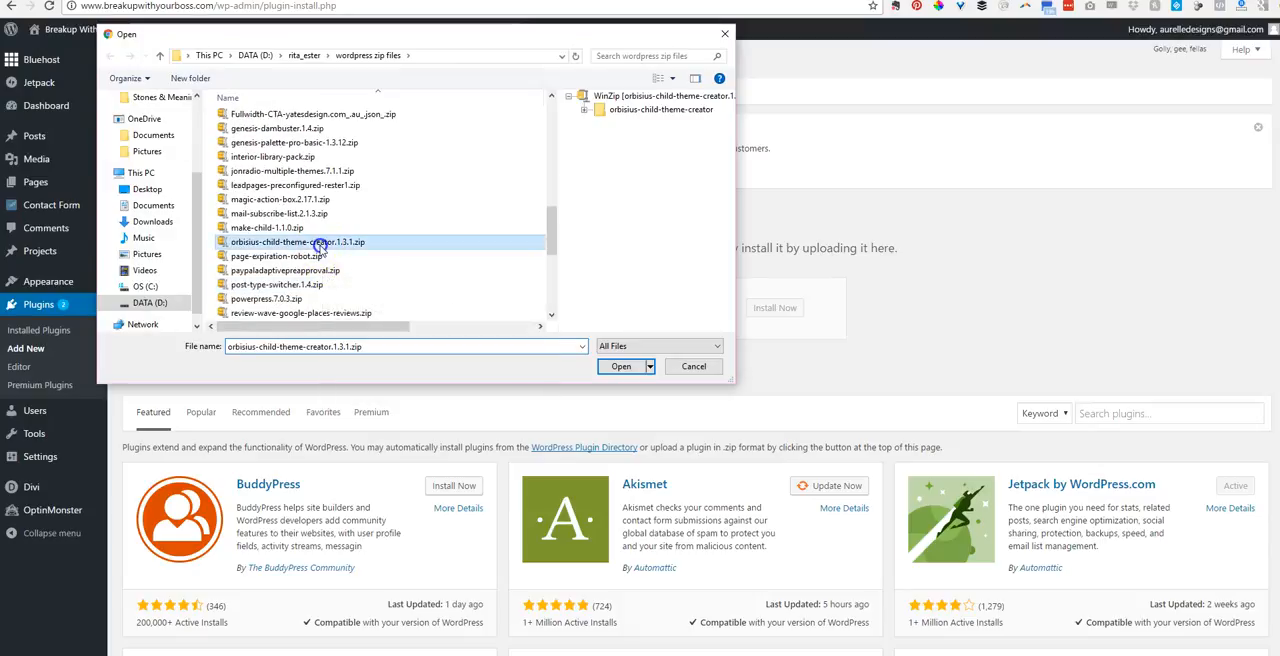
click(620, 367)
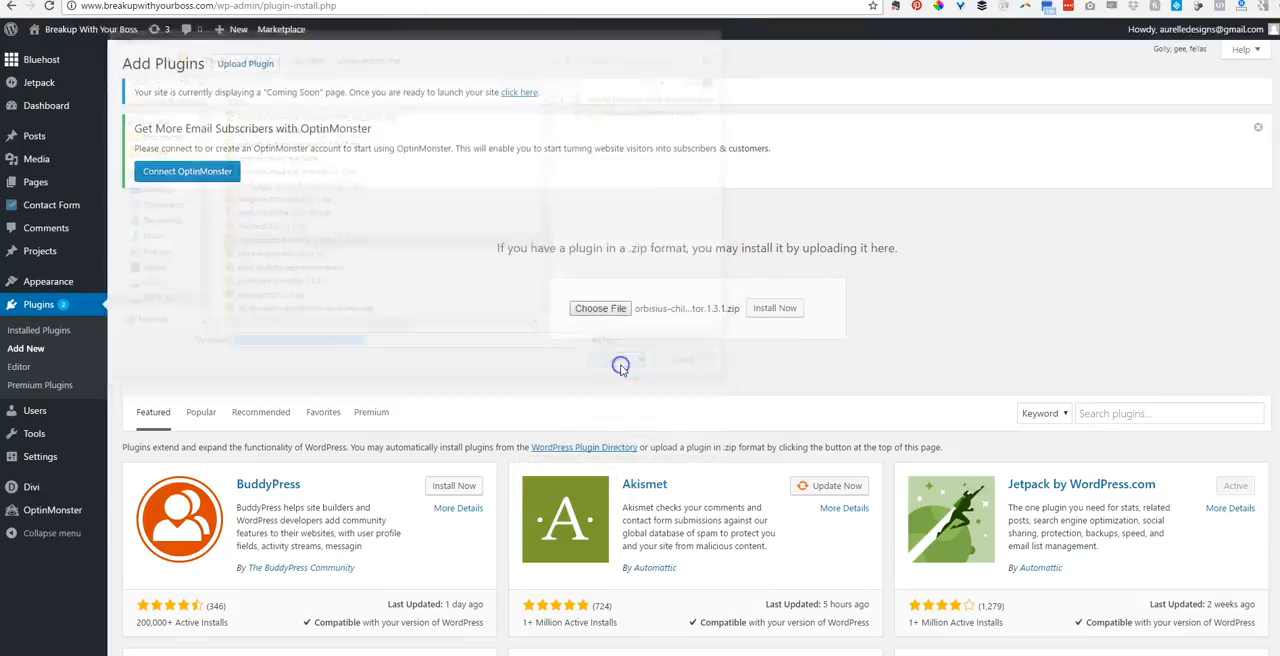
click(774, 308)
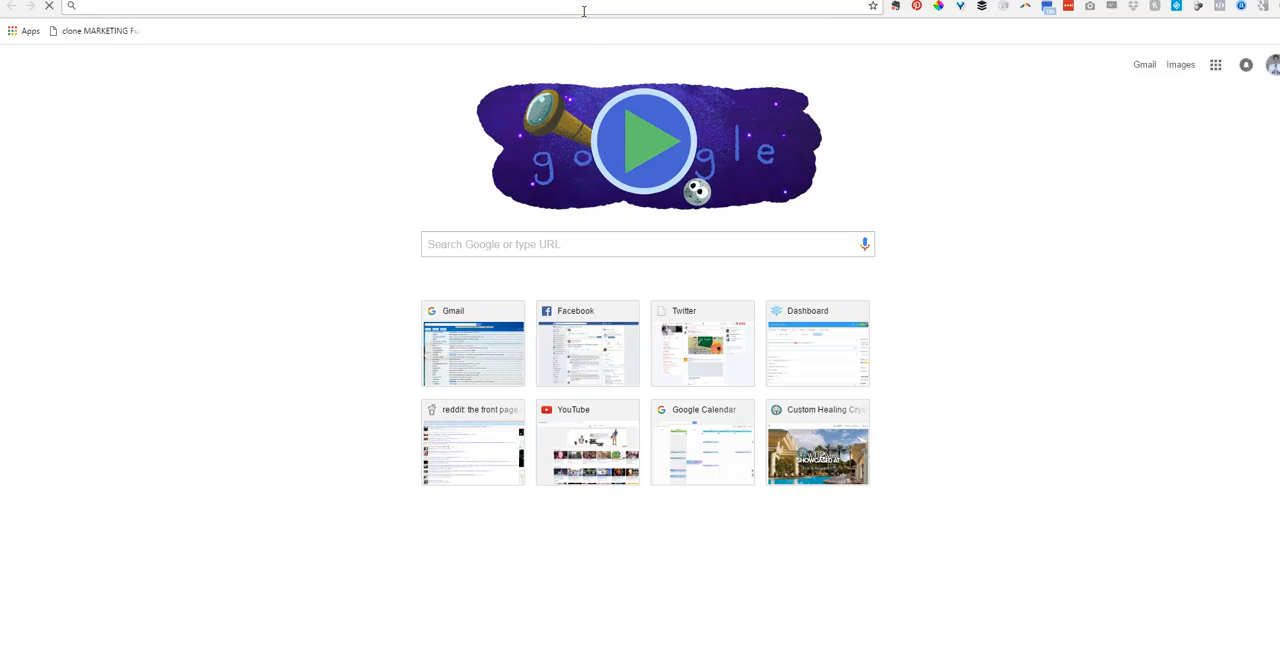
text(orbisius child theme)
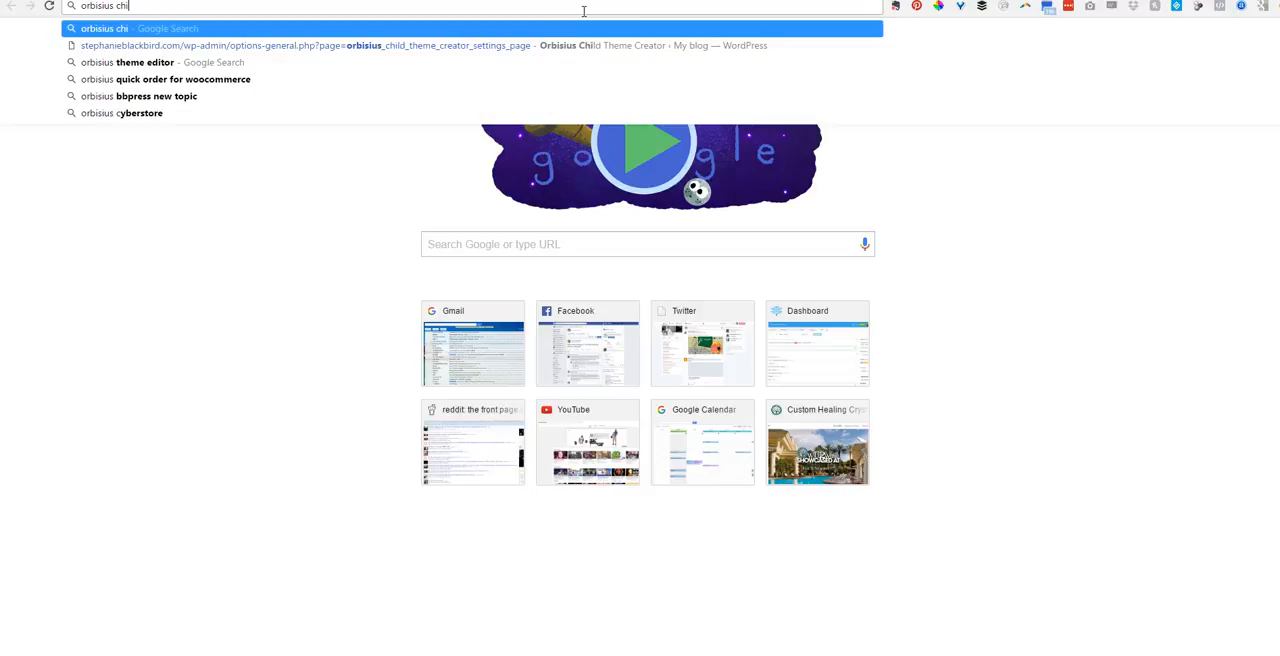
Search for orbisius child theme and open its WordPress.org plugin page.
key(Return)
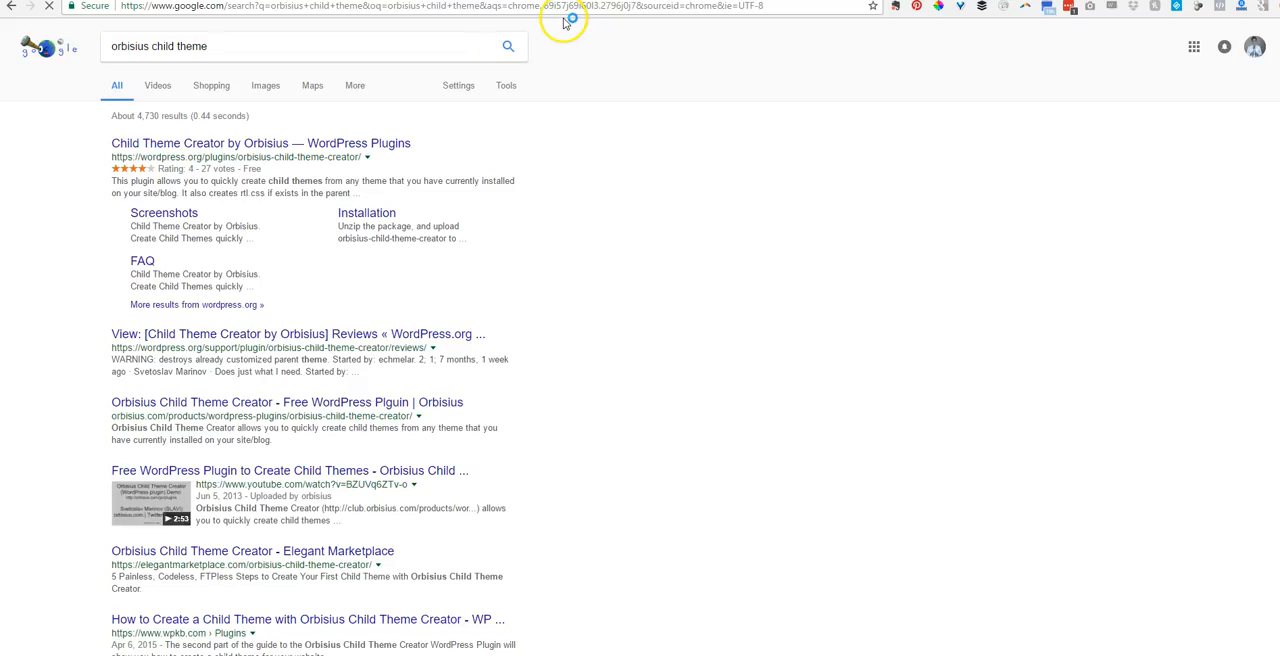
click(296, 145)
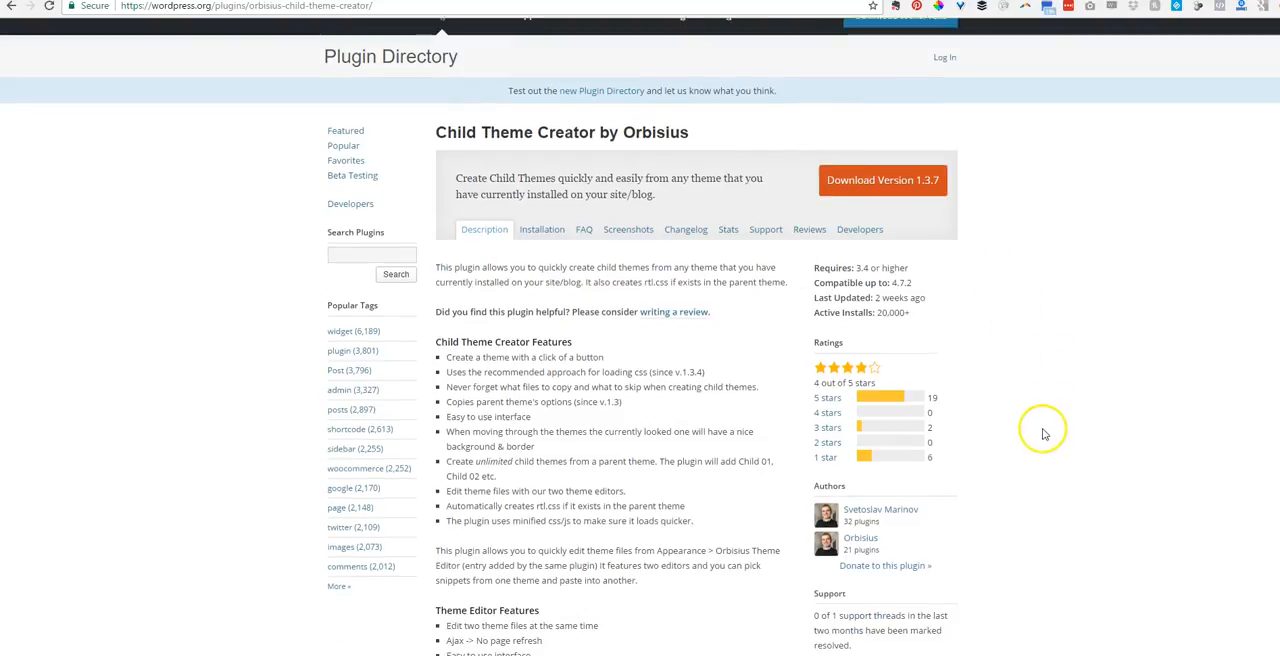
scroll(1040, 423, down, 4)
scroll(1042, 430, down, 4)
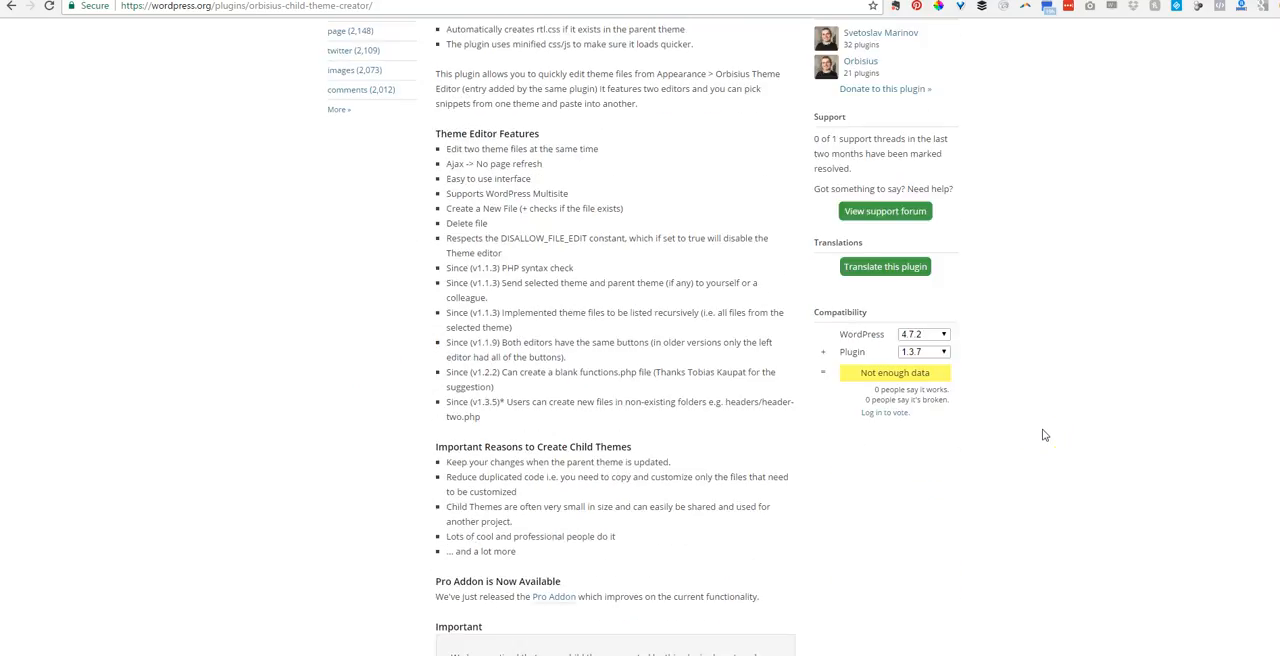
scroll(1043, 435, down, 3)
scroll(1043, 435, up, 5)
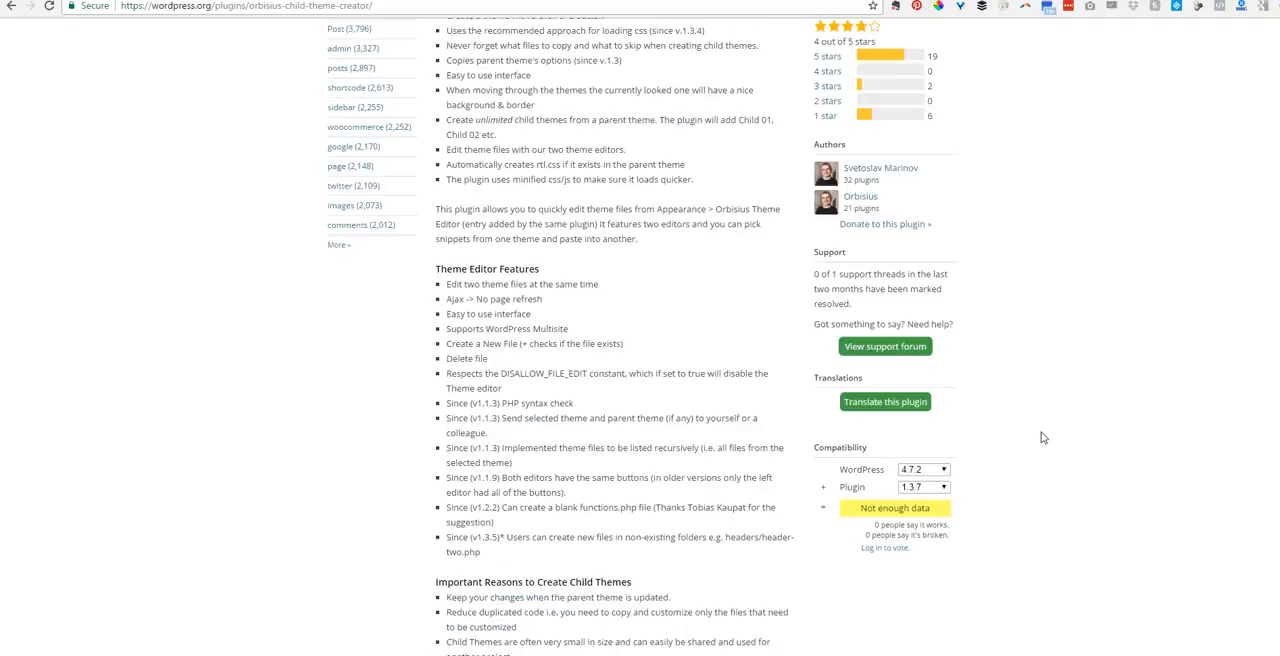
scroll(1043, 435, up, 5)
scroll(1043, 435, up, 3)
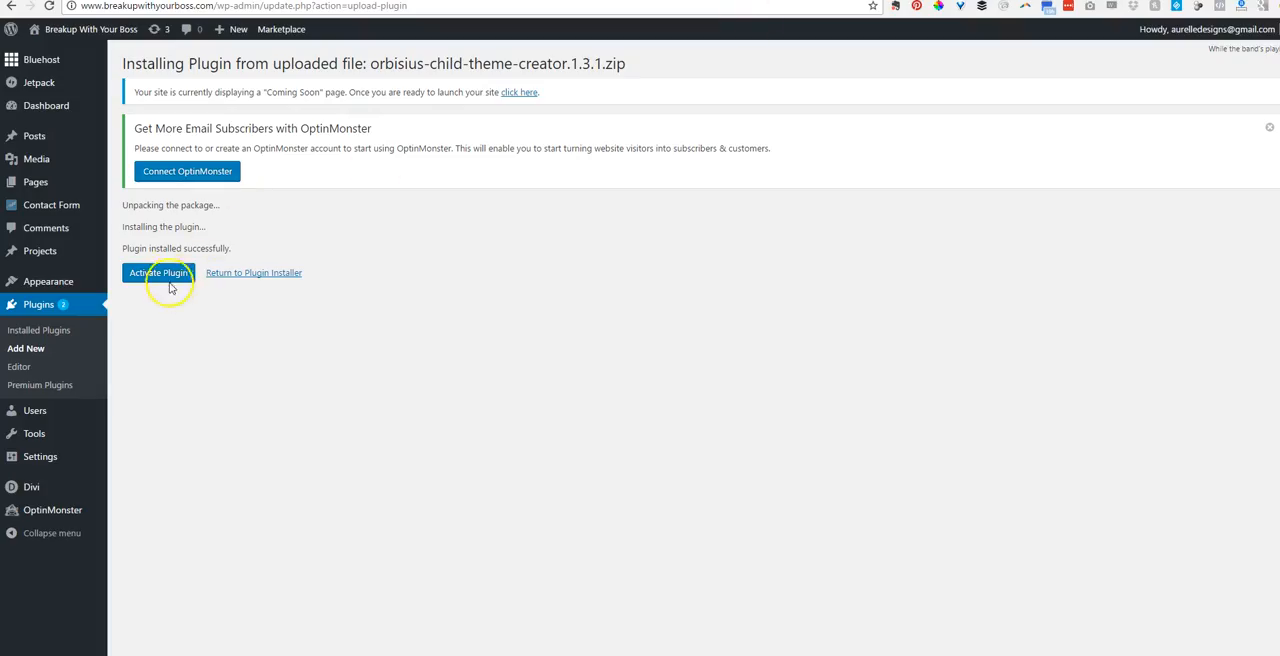
Activate the just-installed Orbisius Child Theme Creator plugin.
click(167, 277)
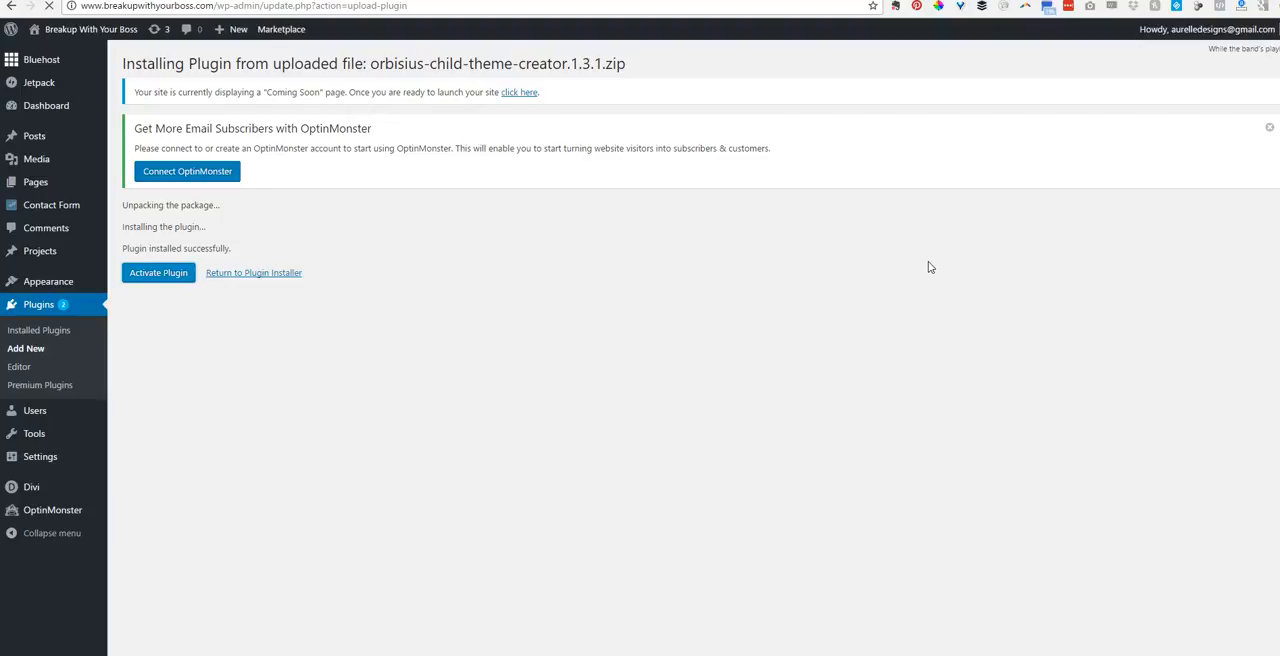
click(1063, 12)
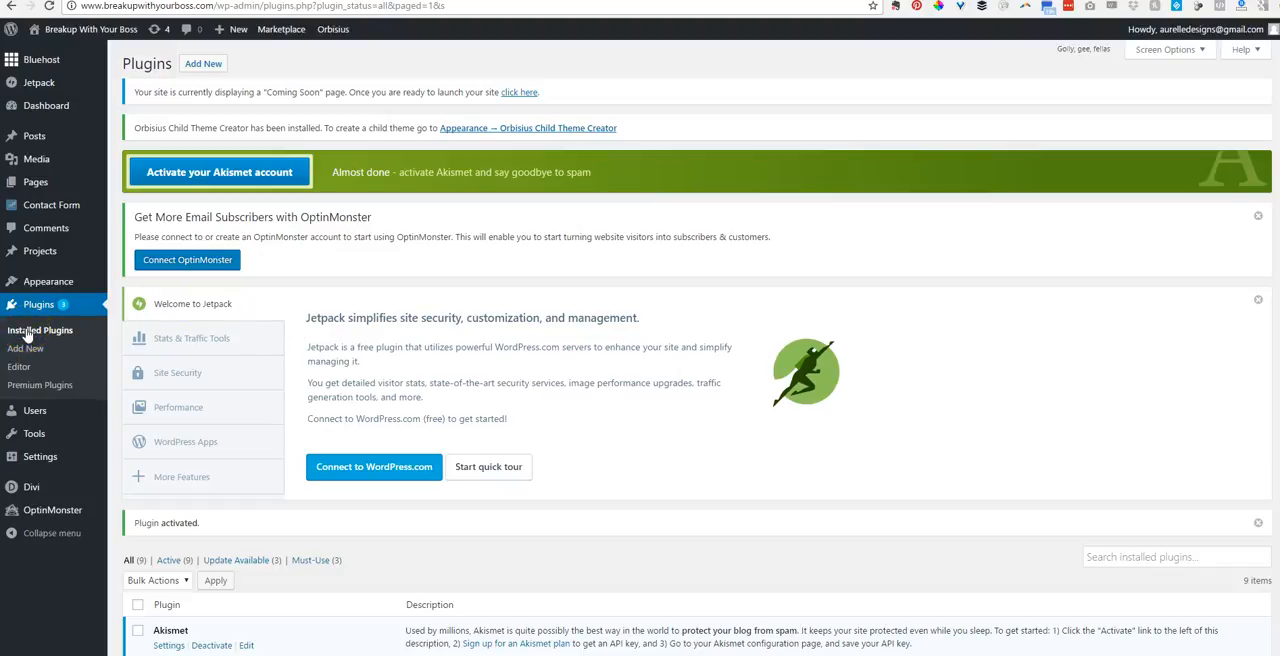
scroll(330, 380, down, 5)
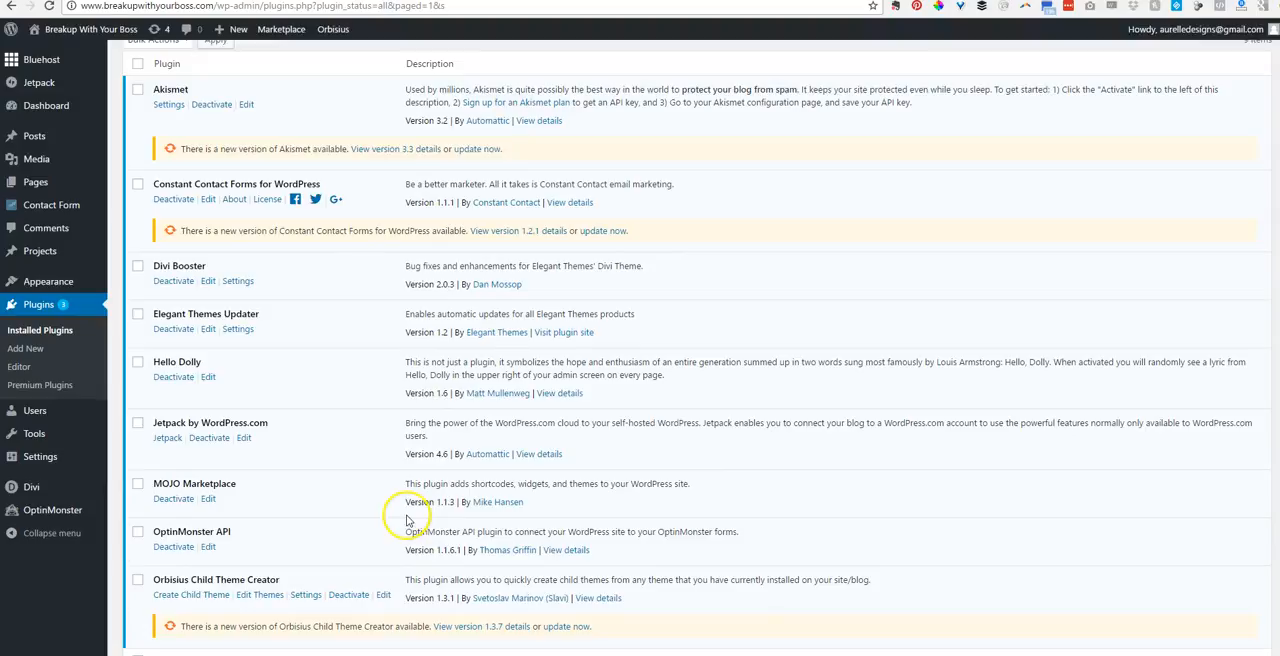
scroll(330, 380, down, 5)
scroll(290, 500, down, 3)
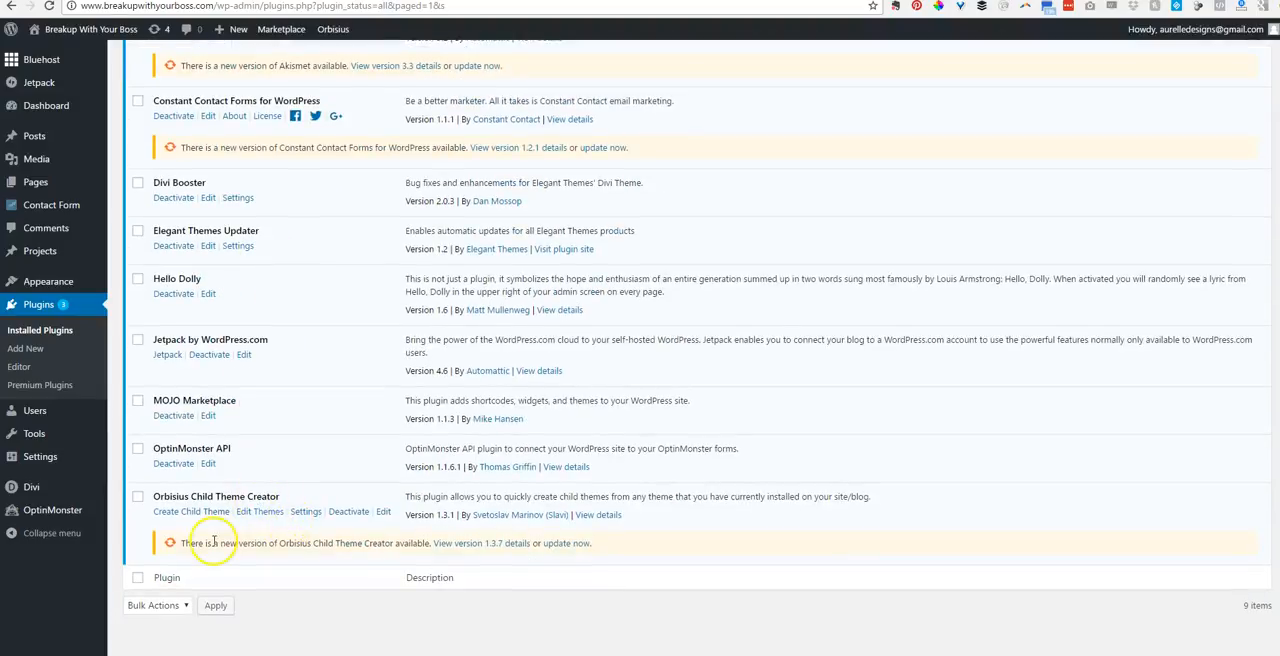
Update Orbisius Child Theme Creator from 1.3.1 to 1.3.7 and reload the installed plugins list.
click(566, 545)
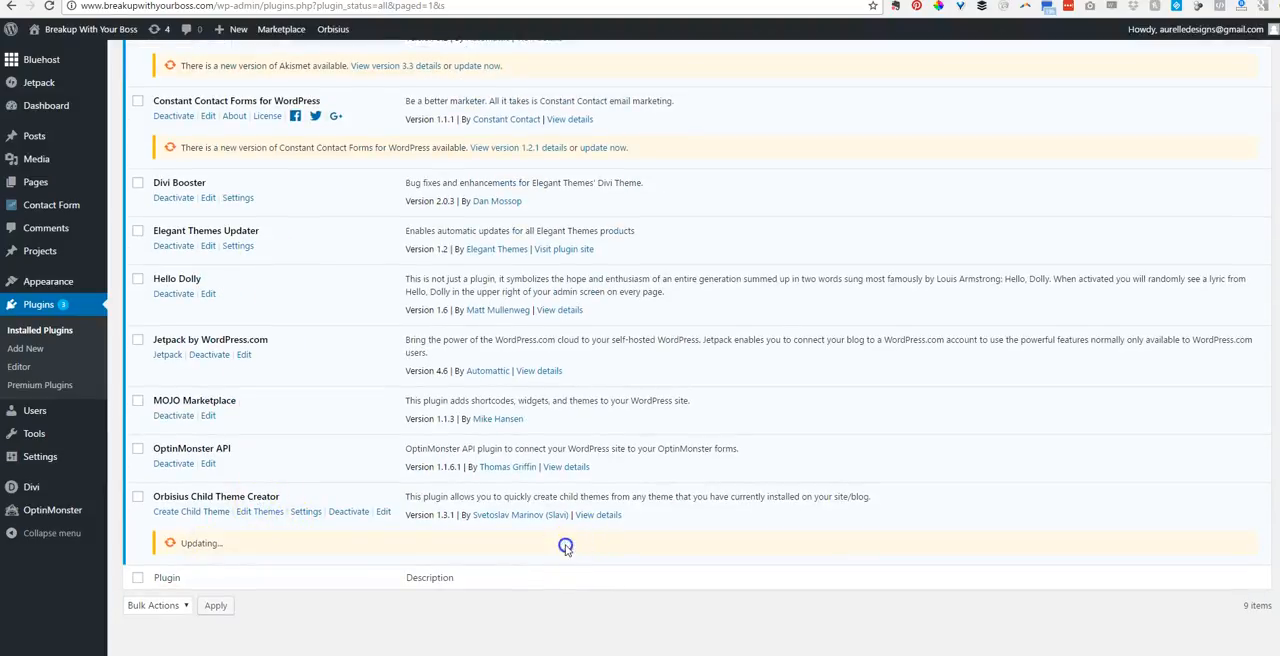
scroll(777, 497, up, 4)
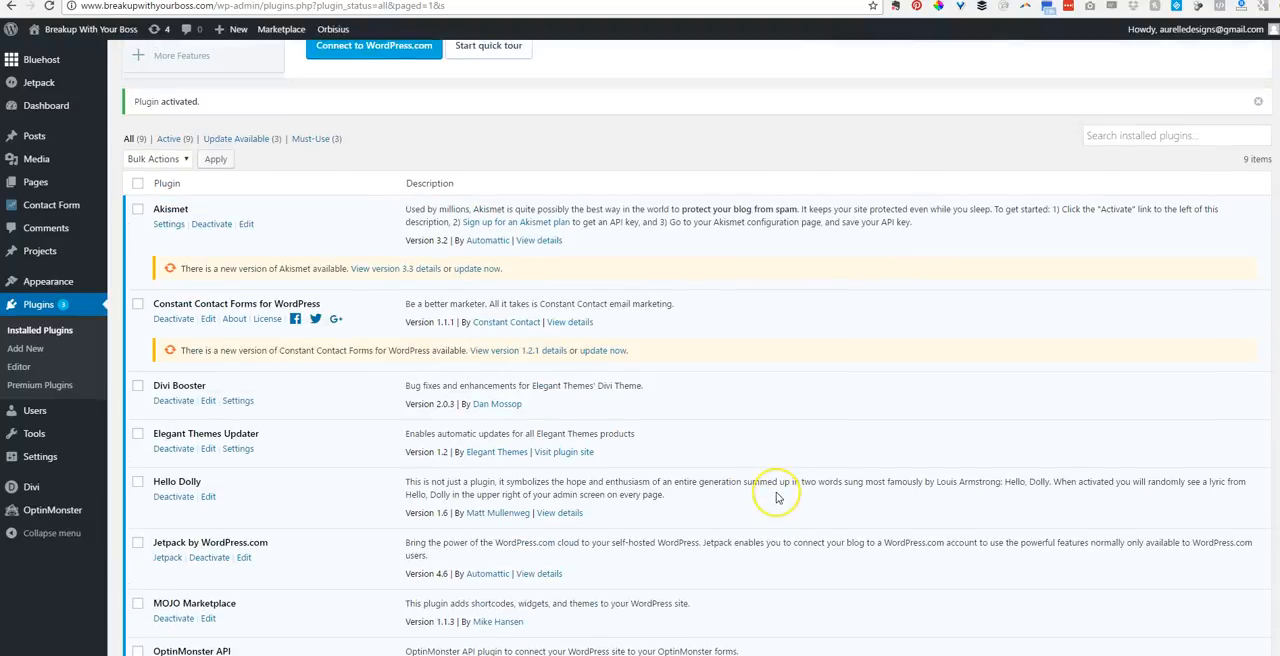
scroll(777, 497, down, 4)
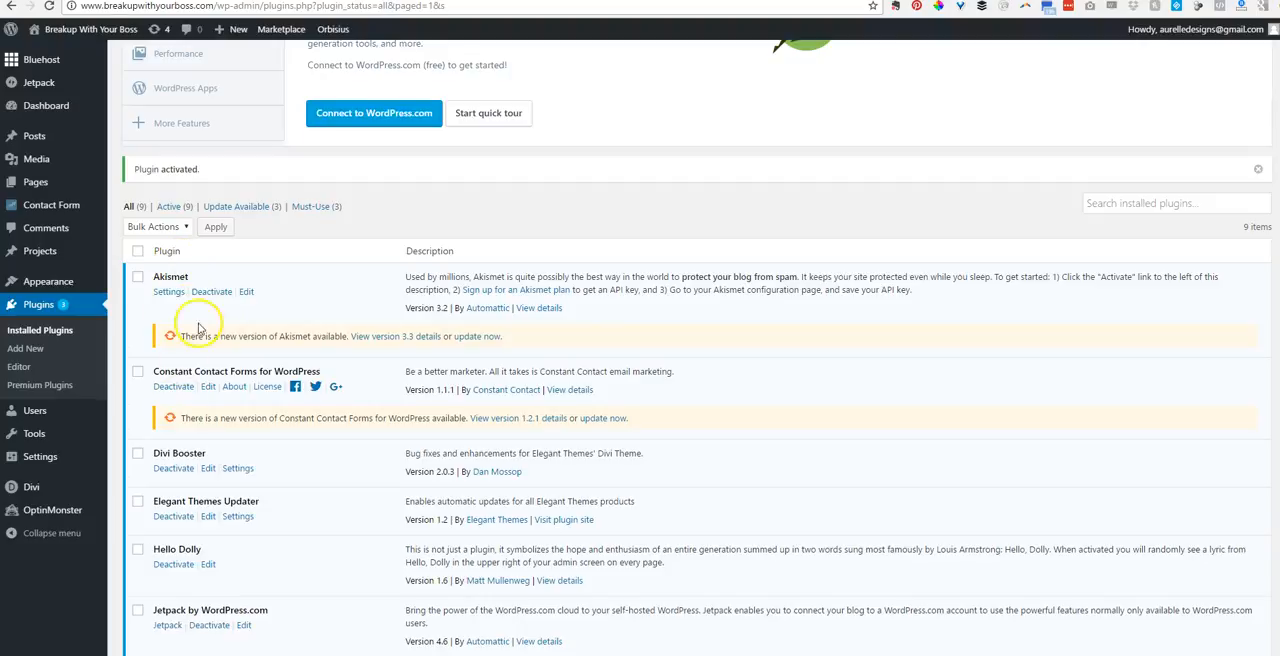
scroll(548, 330, down, 3)
scroll(548, 400, down, 3)
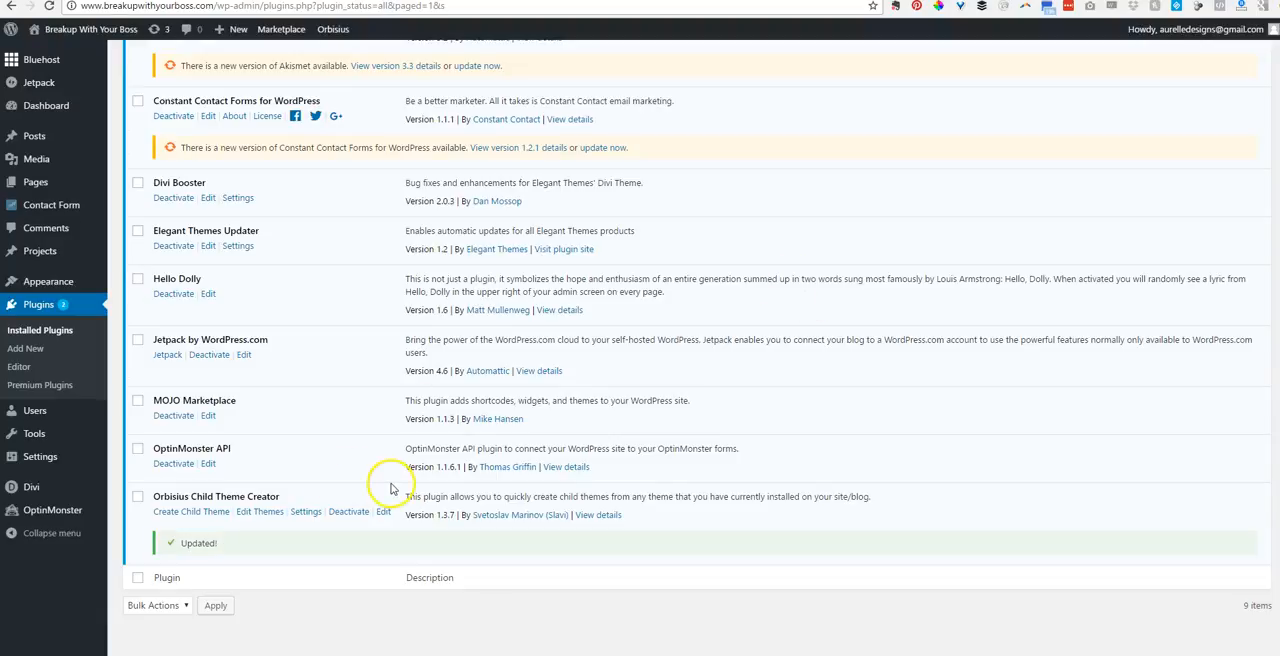
click(40, 330)
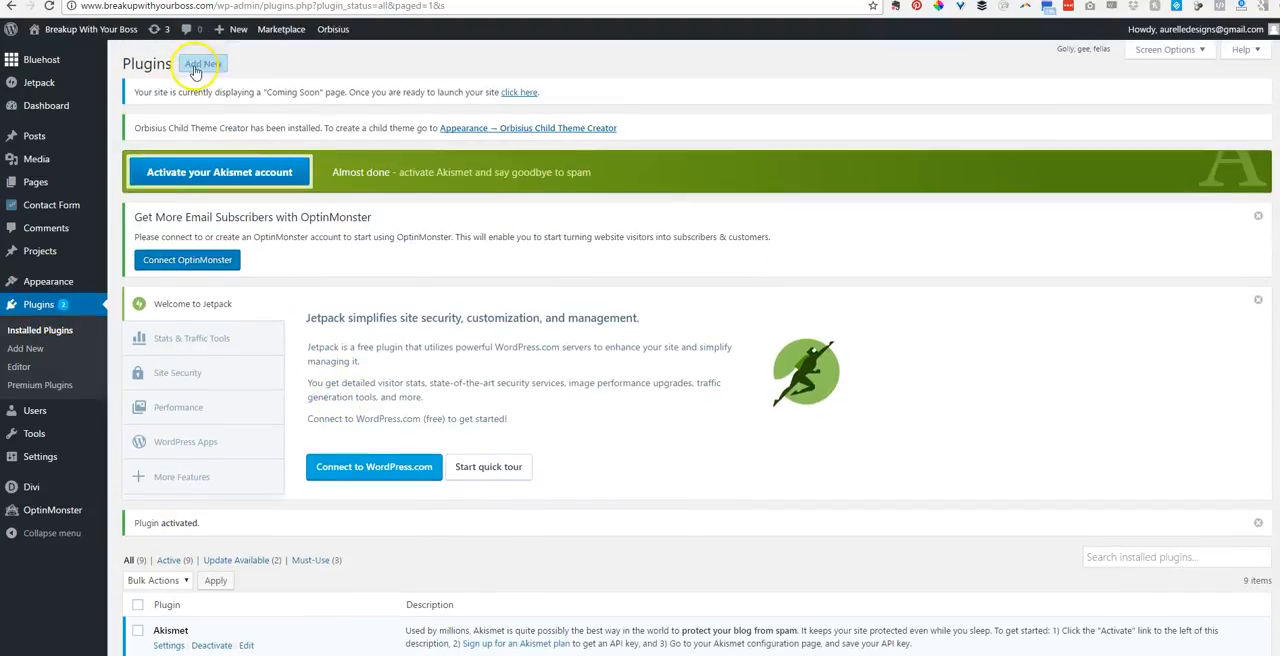
click(203, 63)
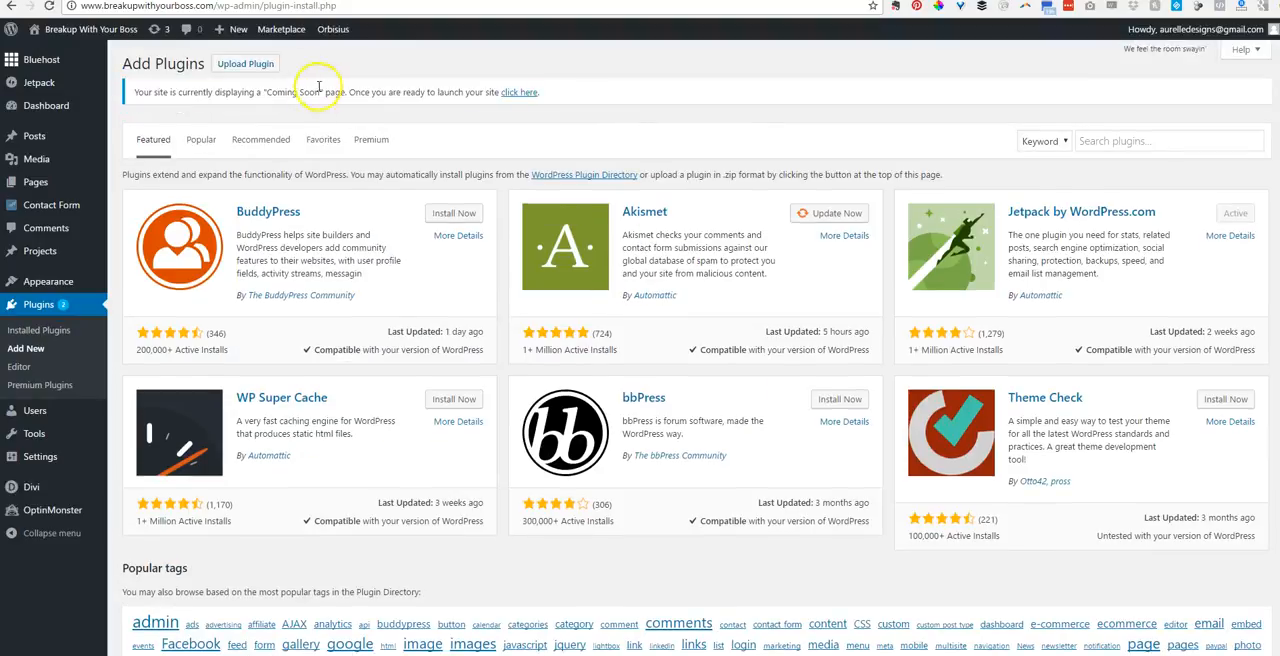
Upload et-shortcodes.zip, install the ET Shortcodes plugin and activate it.
click(245, 63)
click(600, 224)
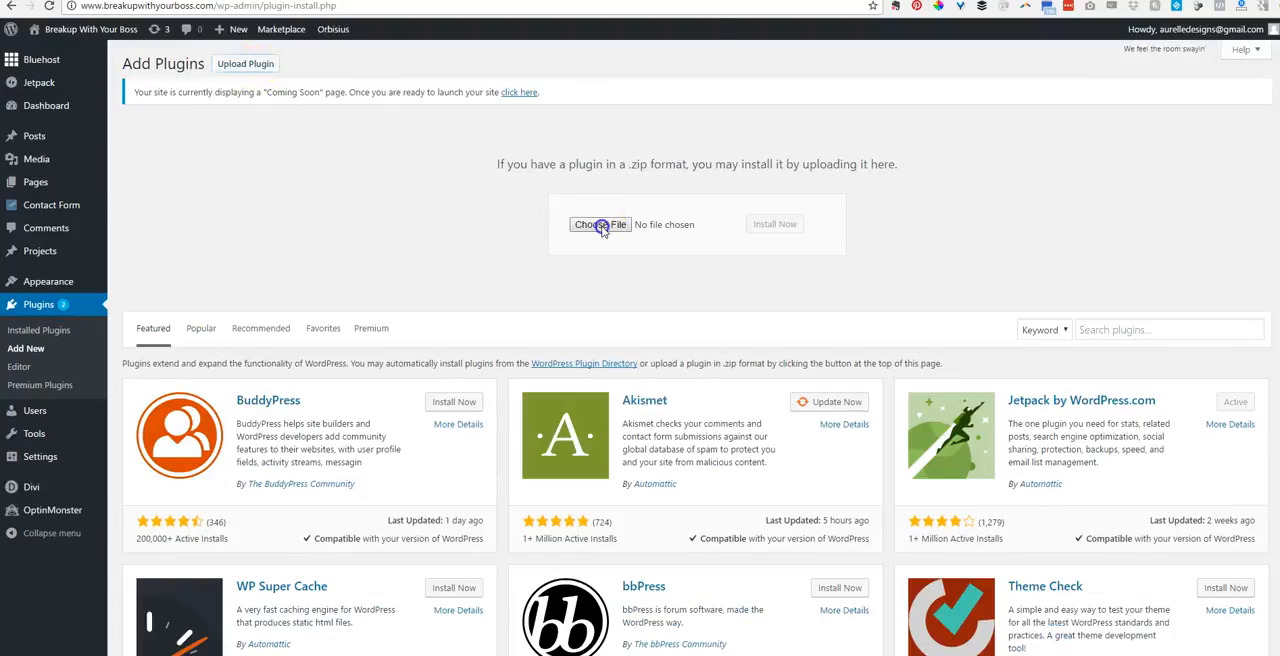
scroll(345, 255, down, 4)
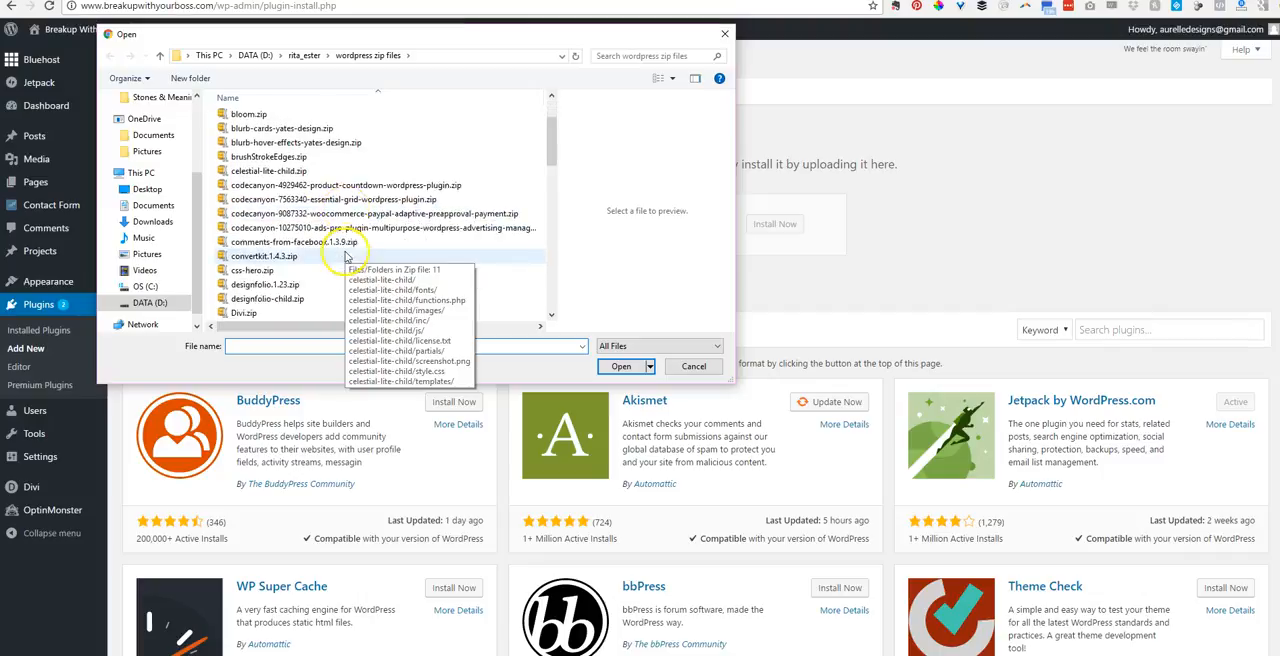
scroll(340, 265, down, 3)
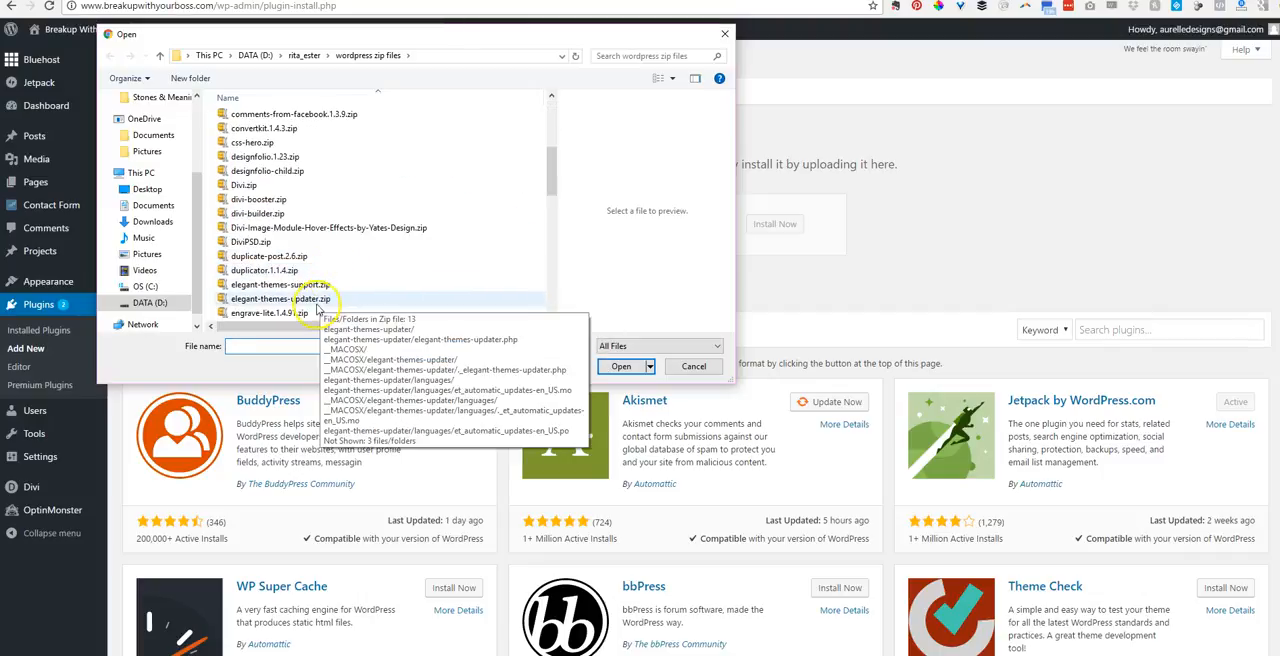
scroll(348, 262, down, 3)
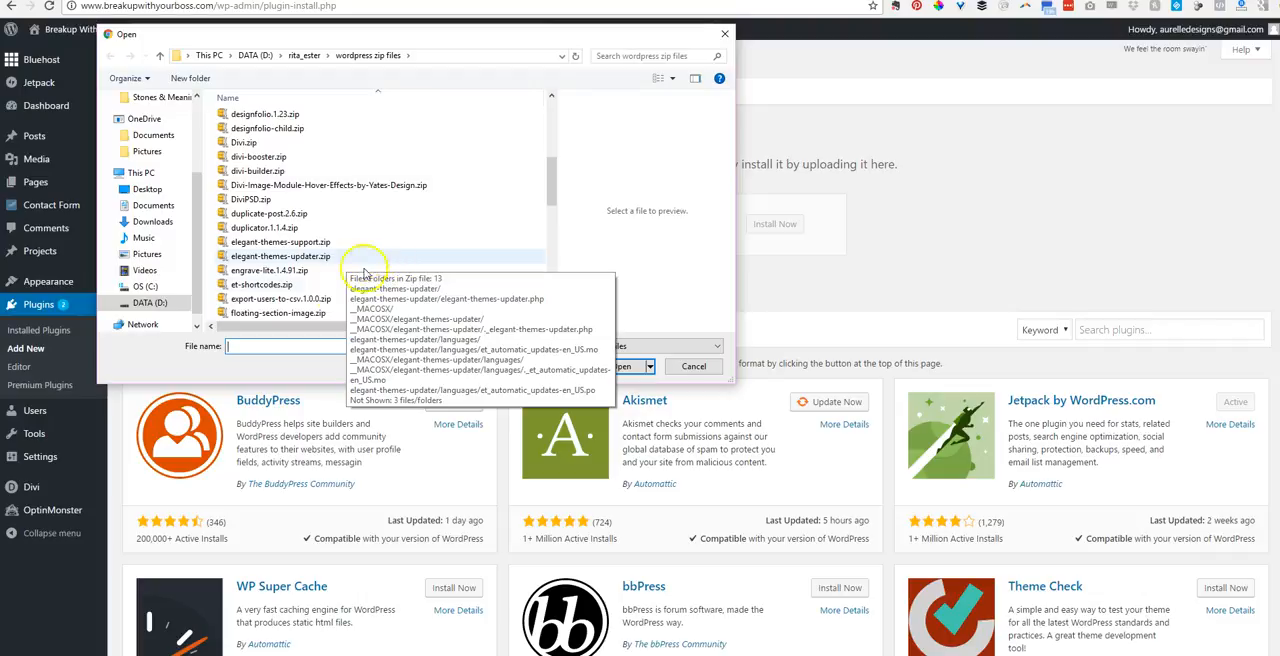
click(262, 284)
click(624, 366)
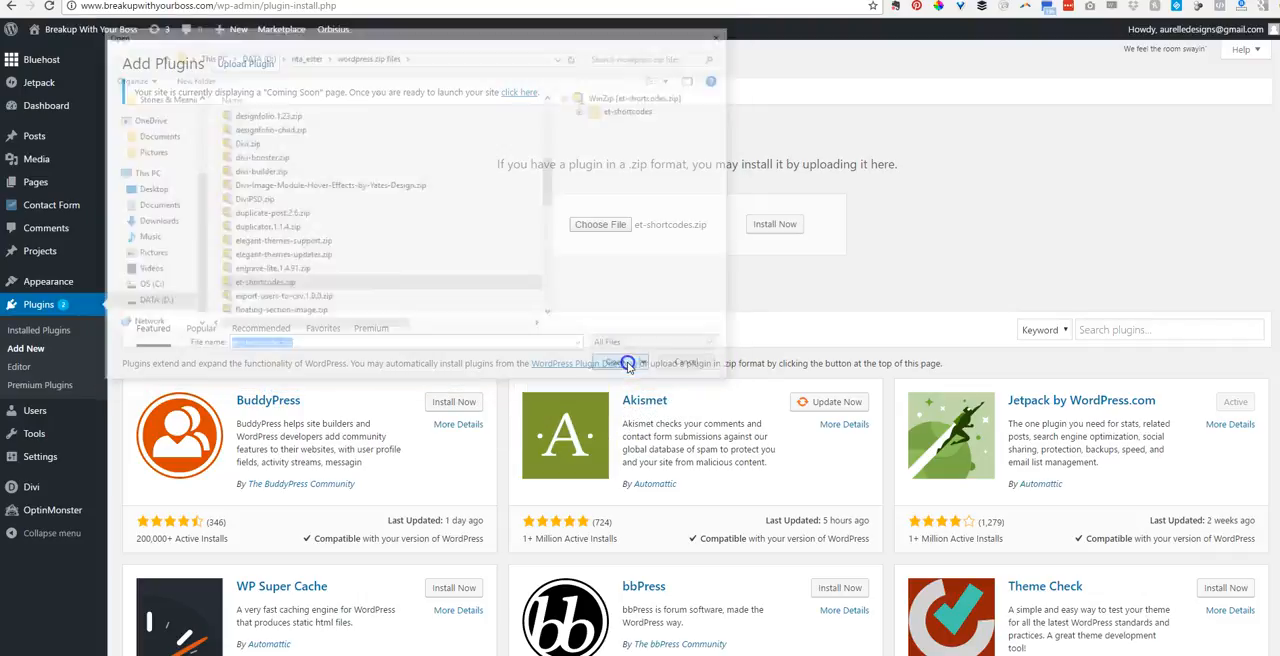
click(774, 224)
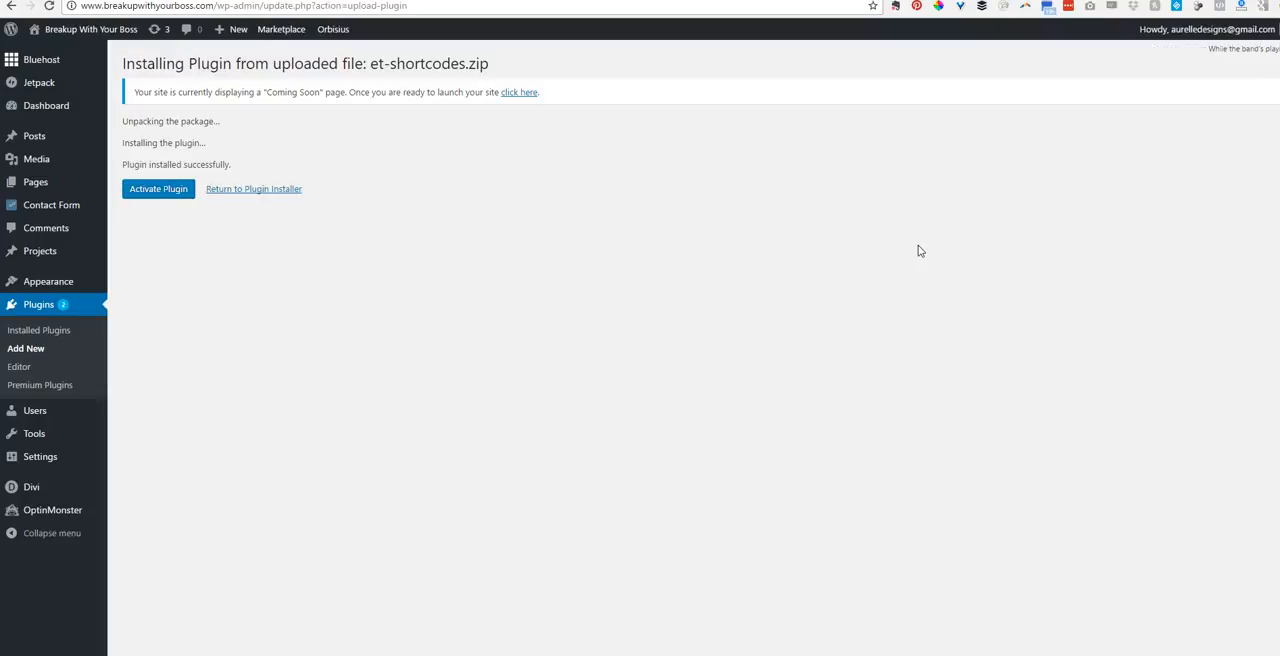
click(158, 188)
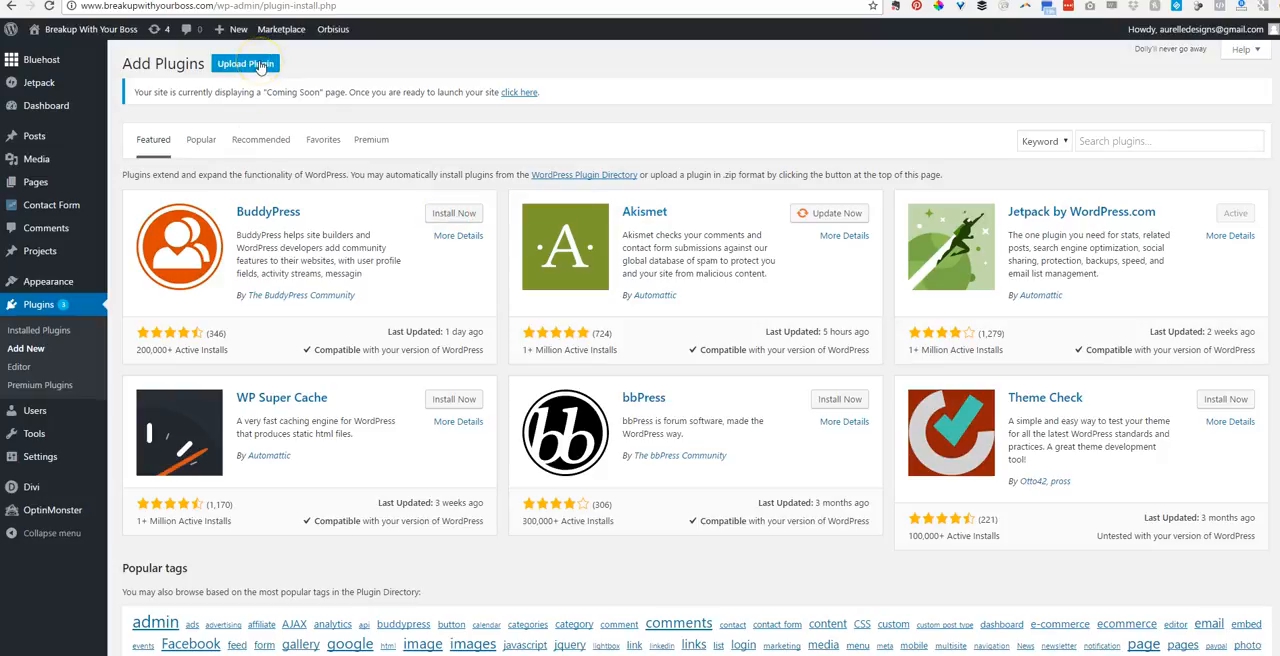
Upload use-any-font.4.5.1.zip, install the Use Any Font plugin and activate it.
click(245, 64)
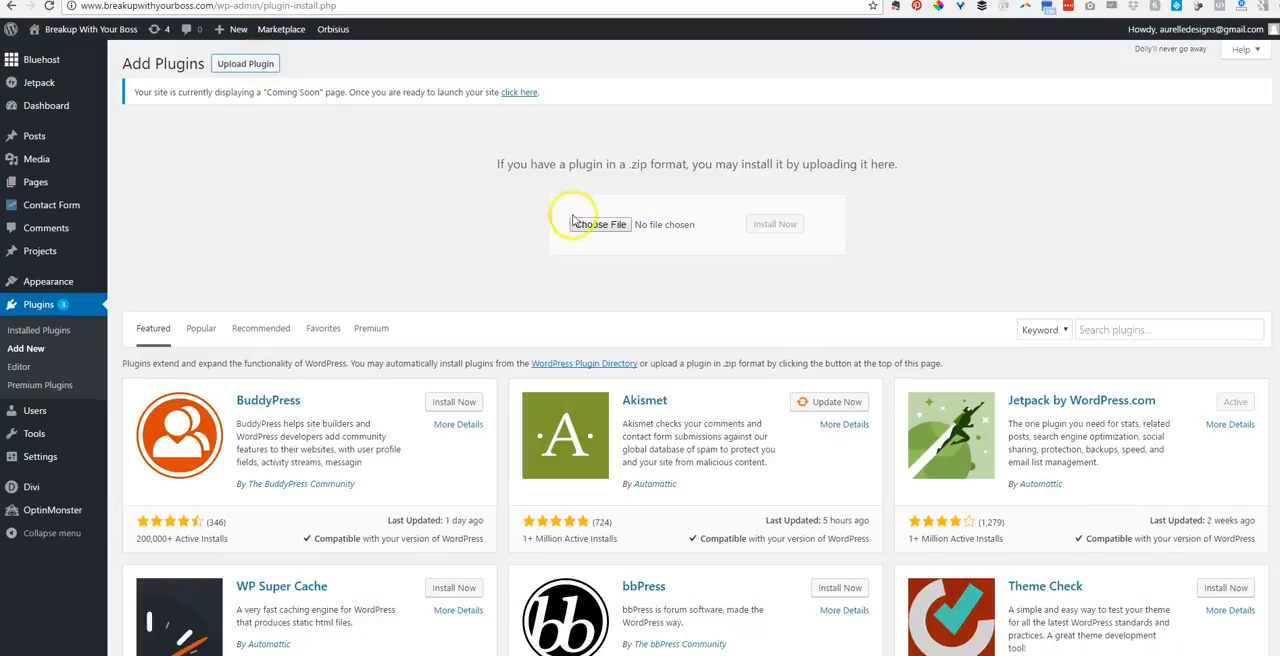
click(595, 223)
scroll(440, 230, down, 5)
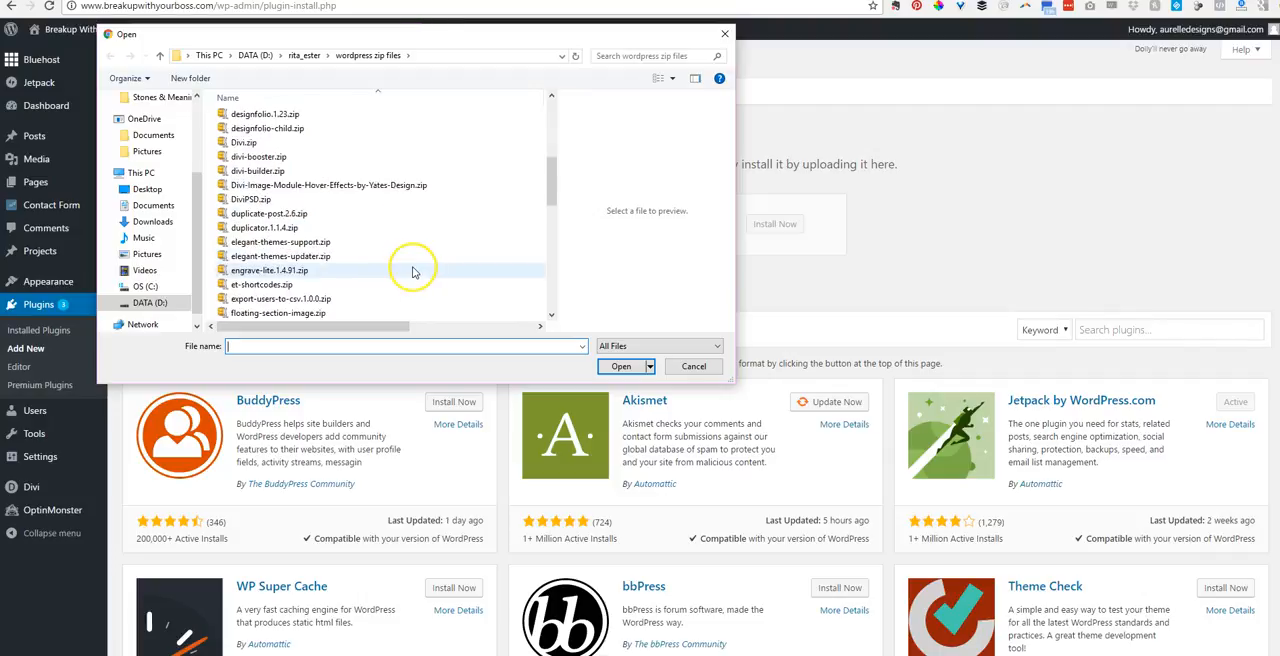
scroll(380, 260, down, 4)
scroll(358, 284, down, 2)
scroll(358, 284, down, 5)
scroll(330, 295, down, 4)
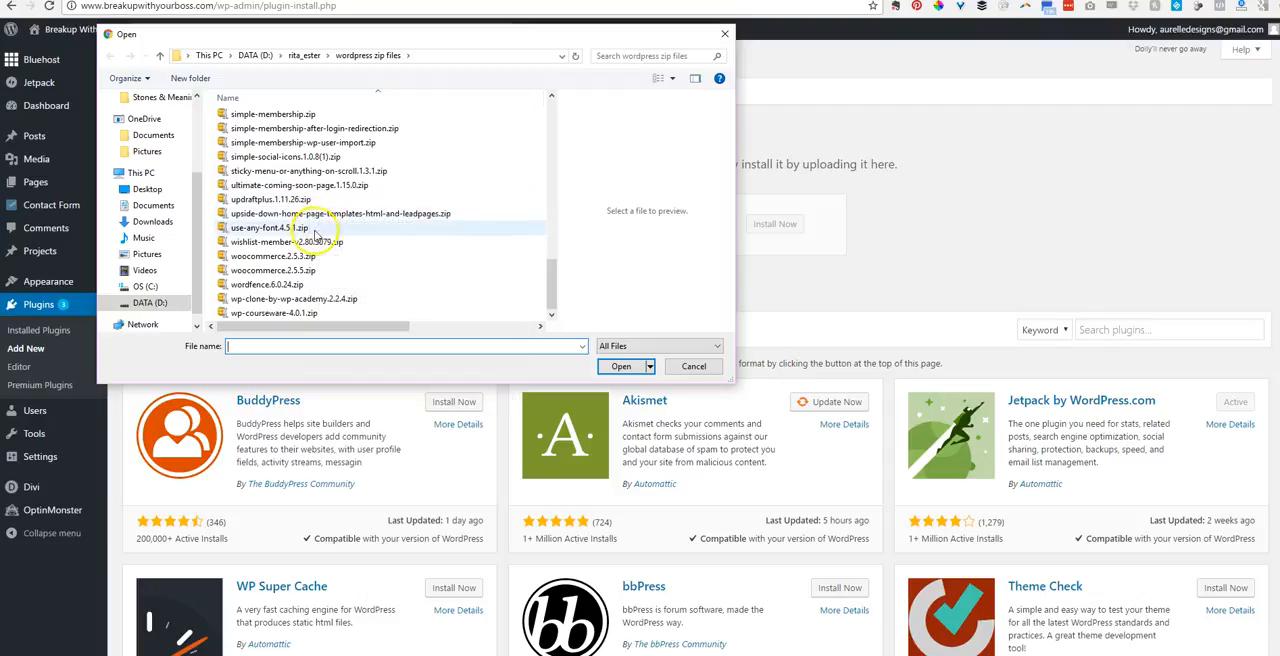
click(269, 228)
click(622, 367)
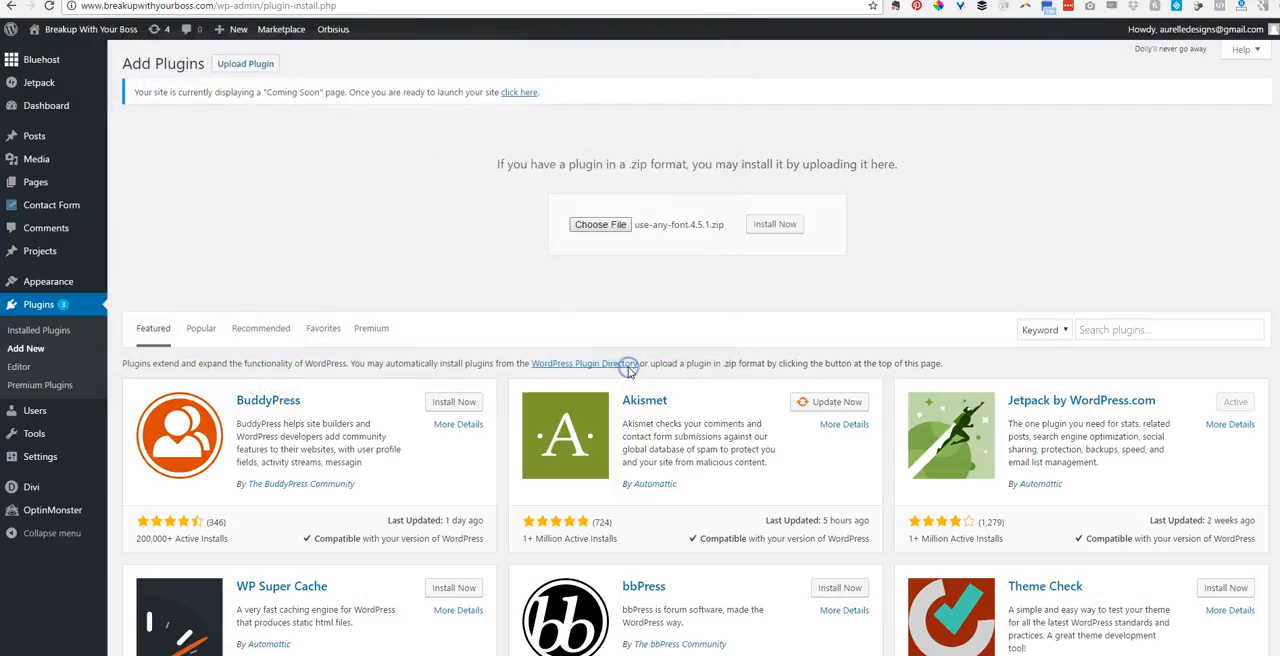
click(776, 224)
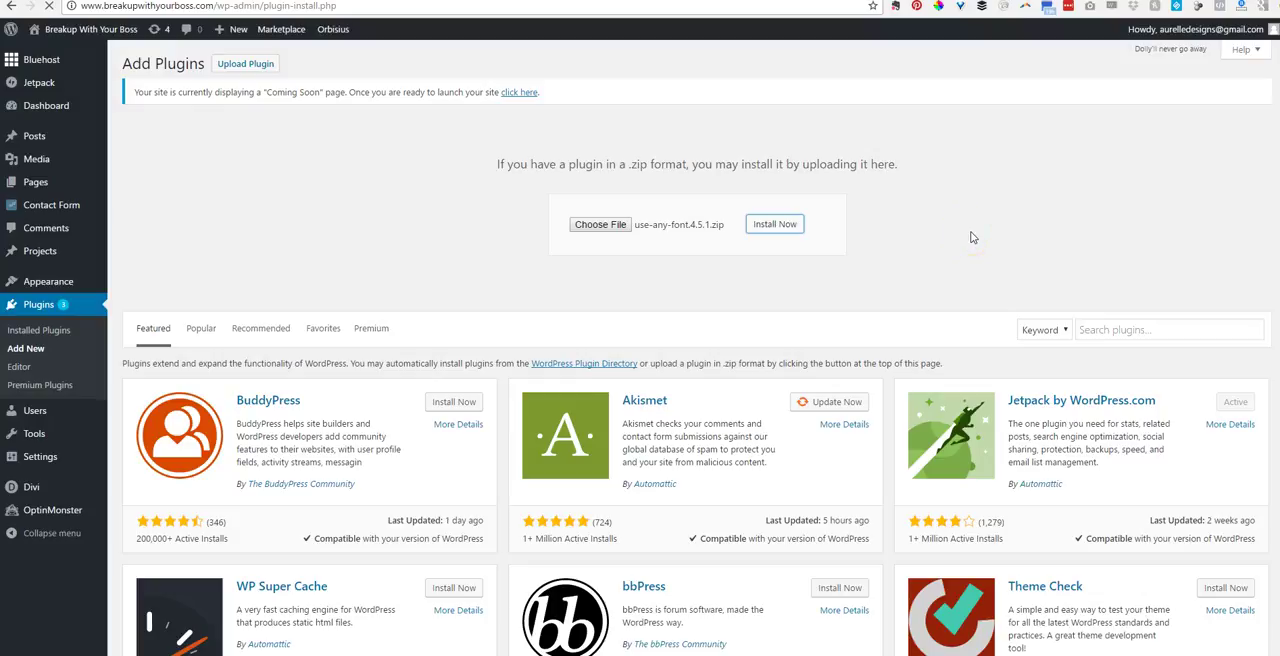
click(958, 235)
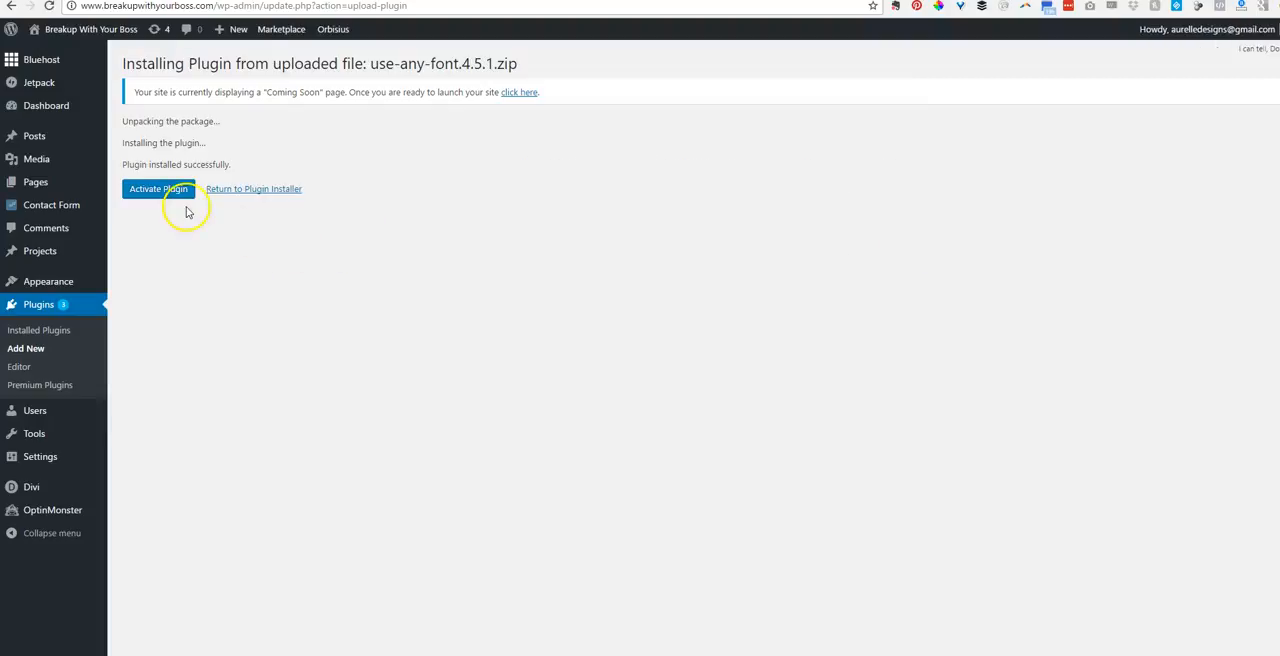
click(160, 190)
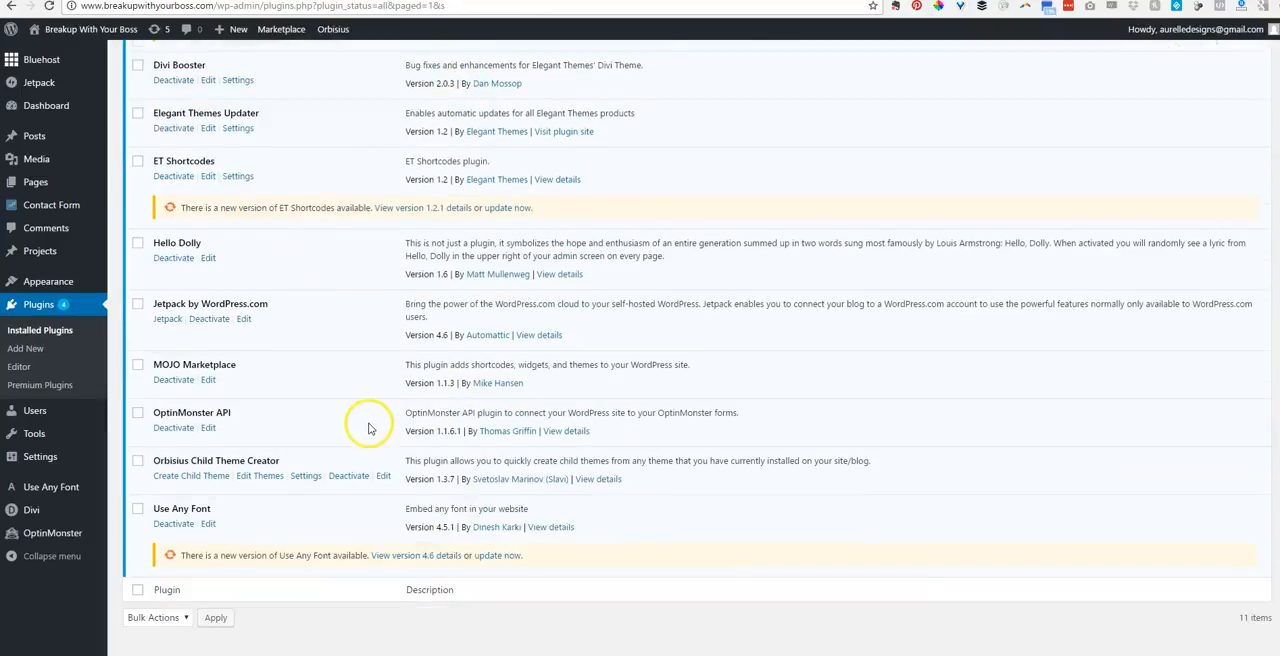
Update Use Any Font to version 4.6, check its details, then go to General Settings.
click(491, 546)
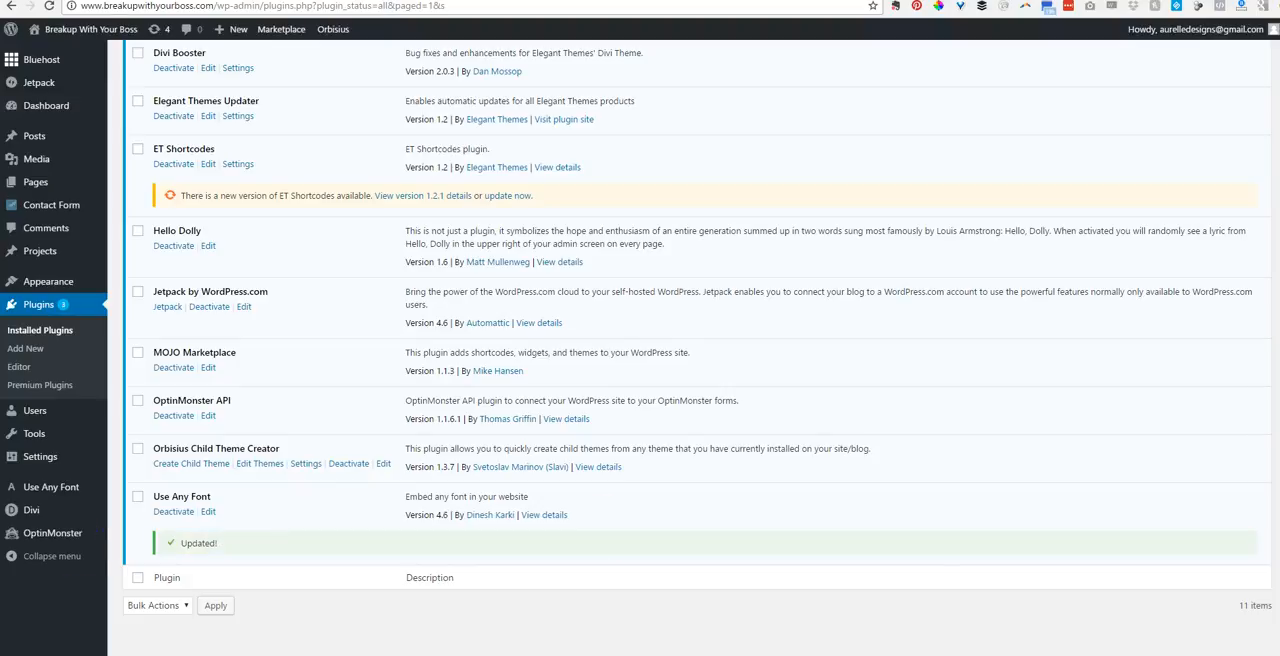
click(543, 515)
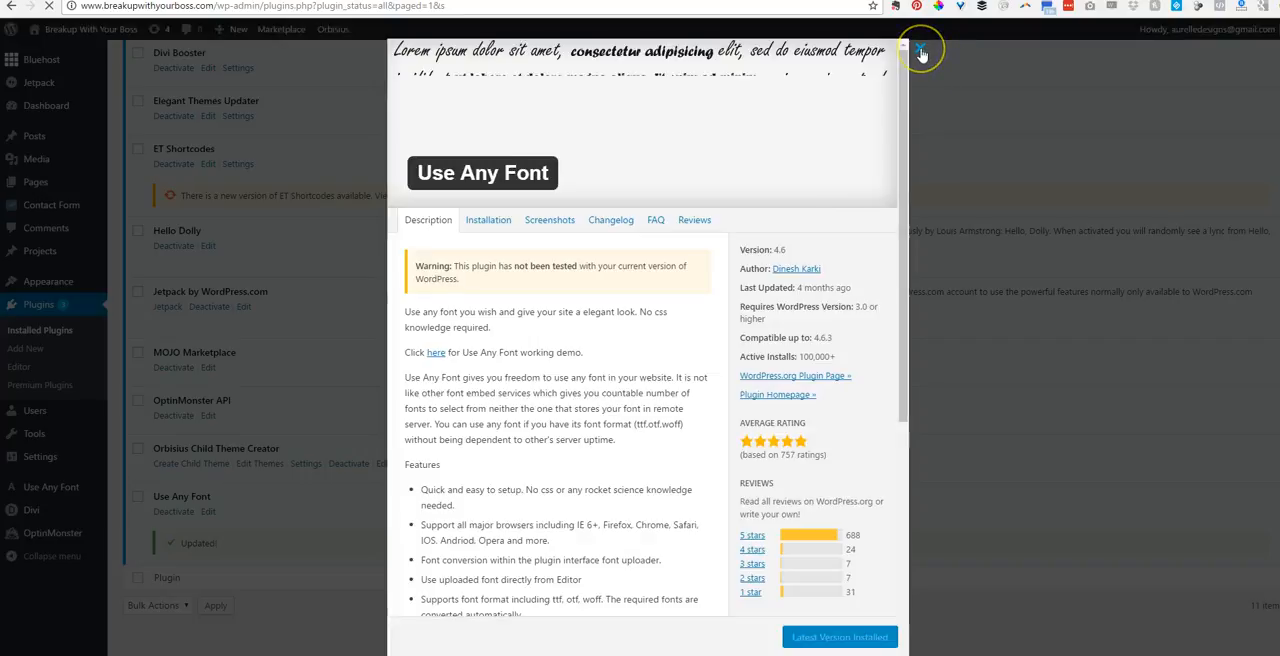
click(923, 53)
mouse_move(40, 457)
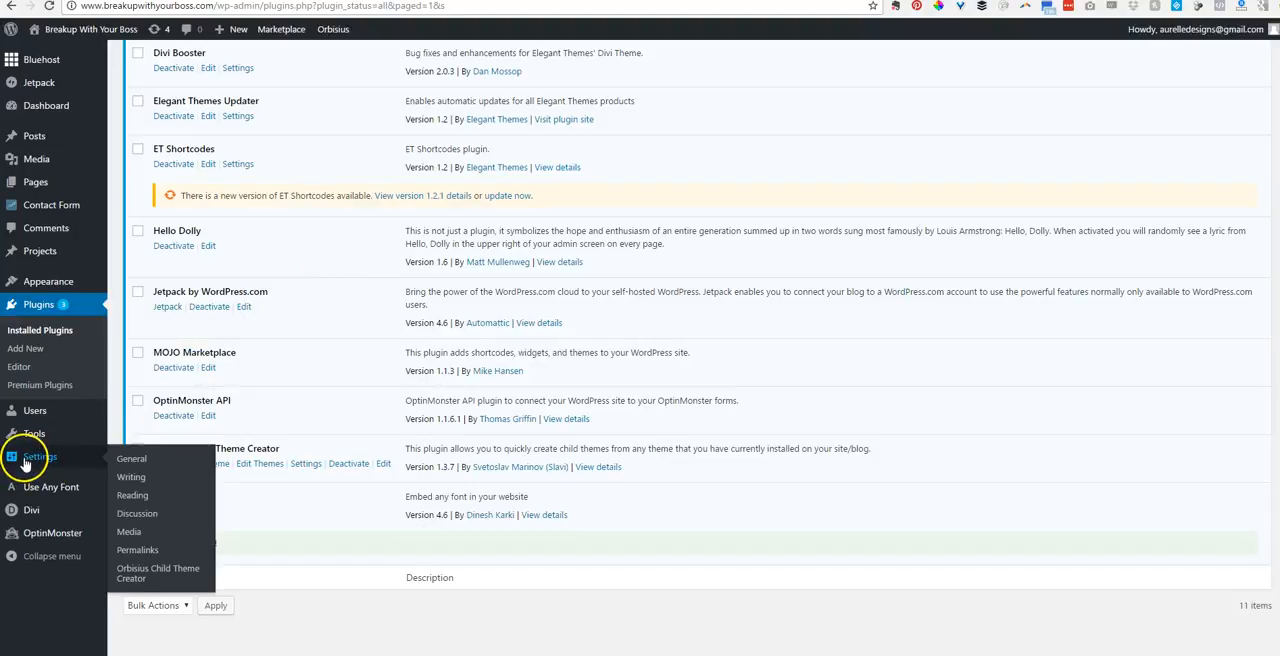
click(142, 462)
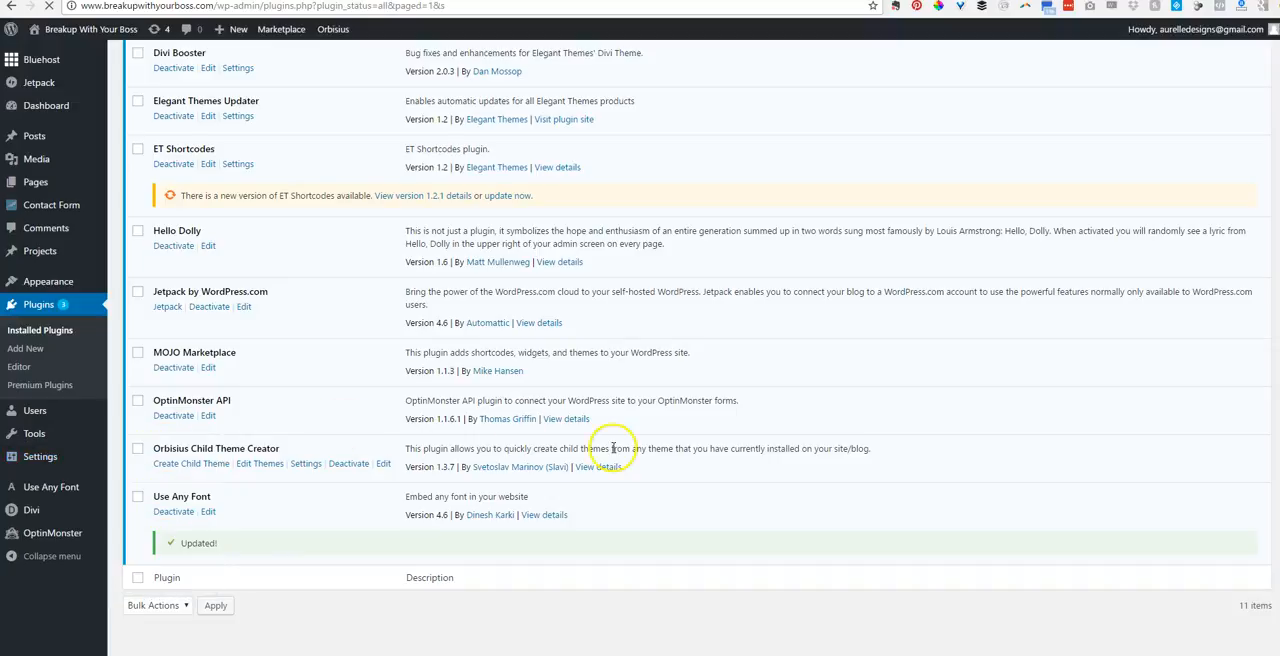
scroll(598, 487, down, 10)
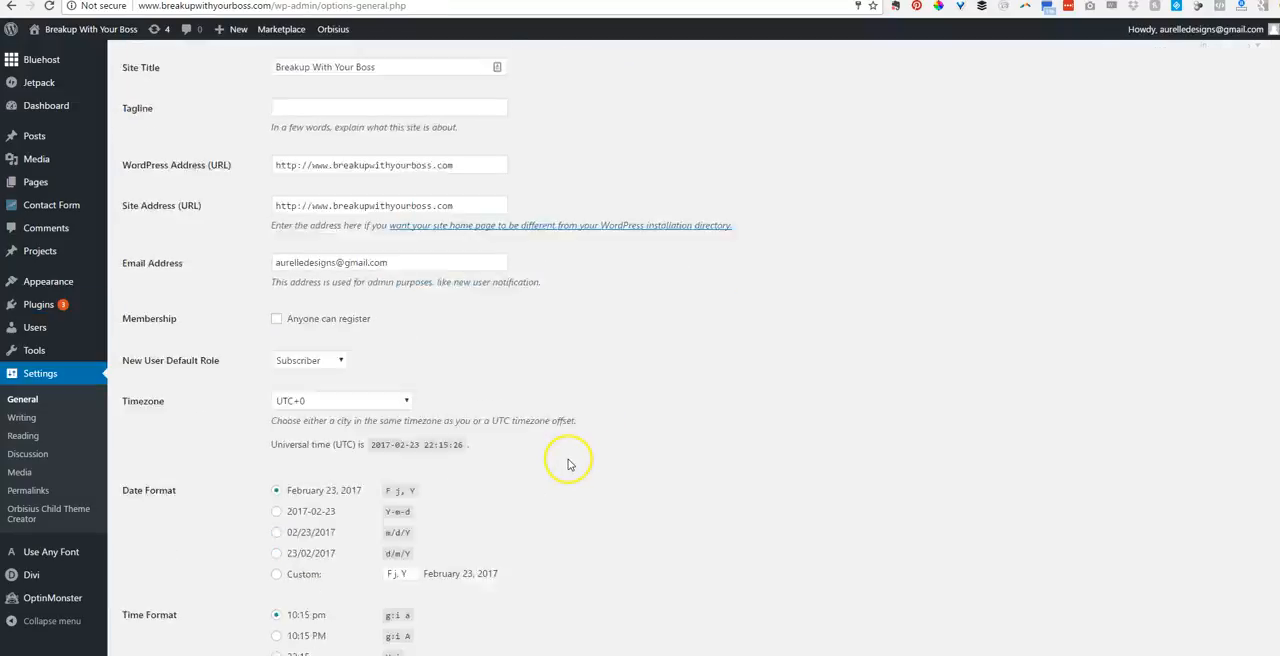
scroll(598, 487, down, 1)
scroll(598, 487, up, 10)
scroll(598, 487, up, 5)
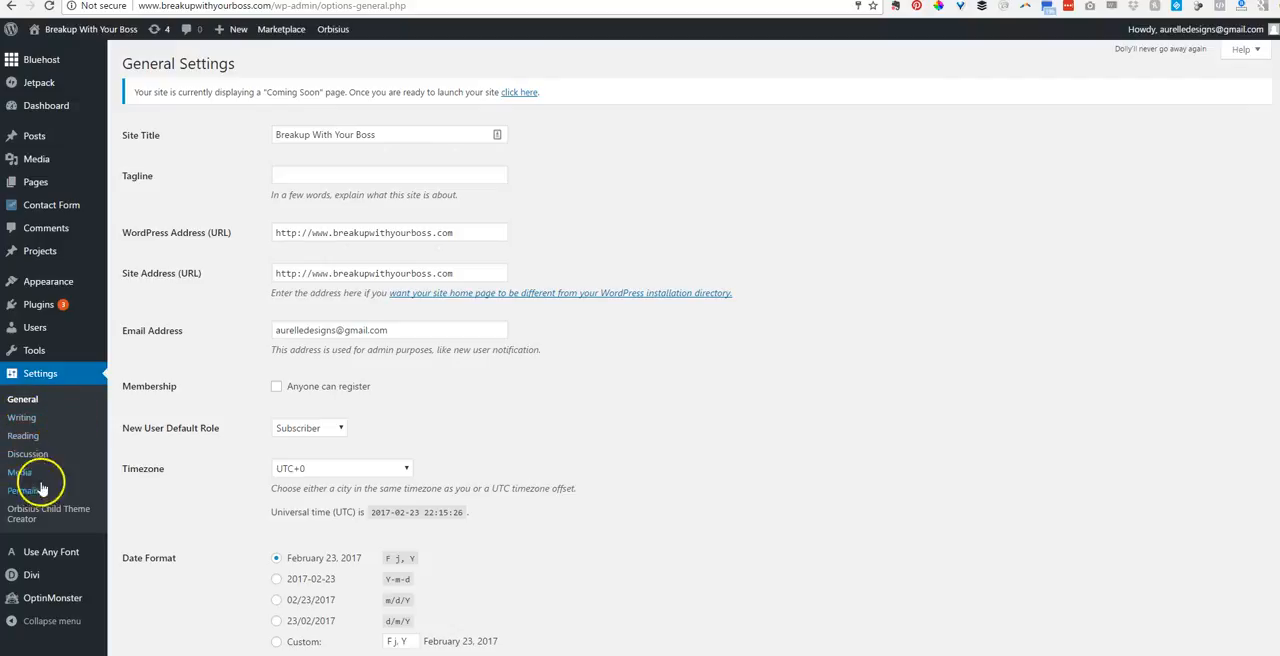
Open the Use Any Font settings page and focus its API KEY field.
click(46, 553)
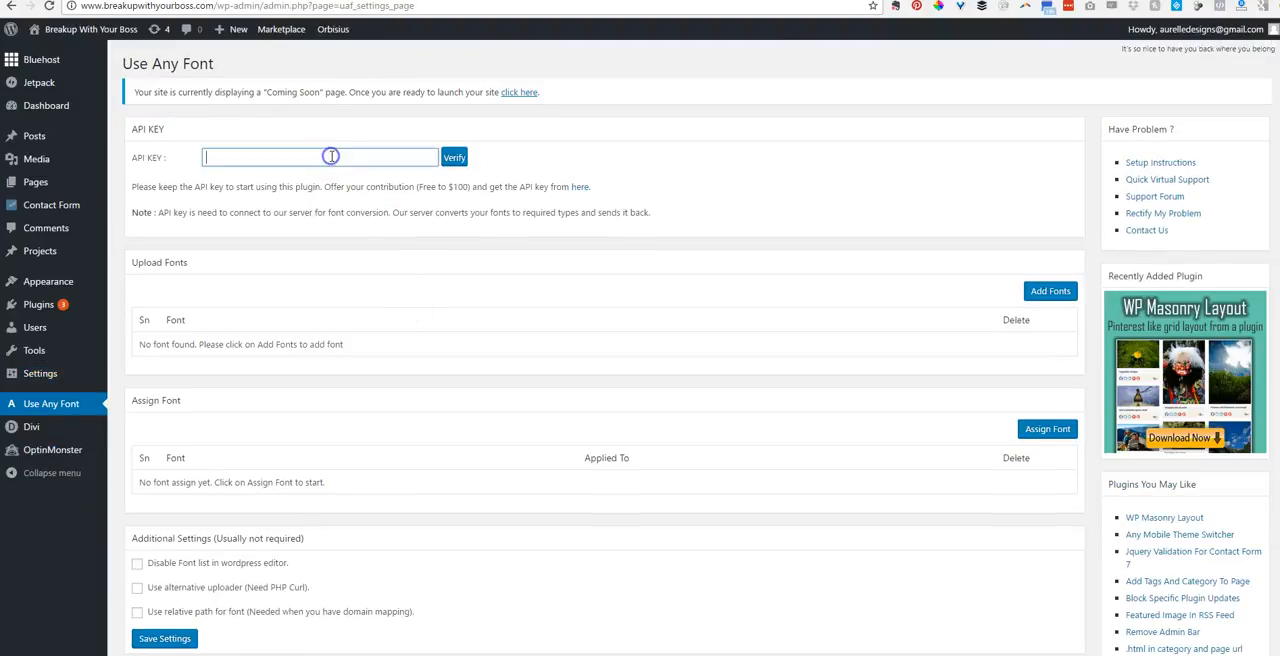
click(300, 154)
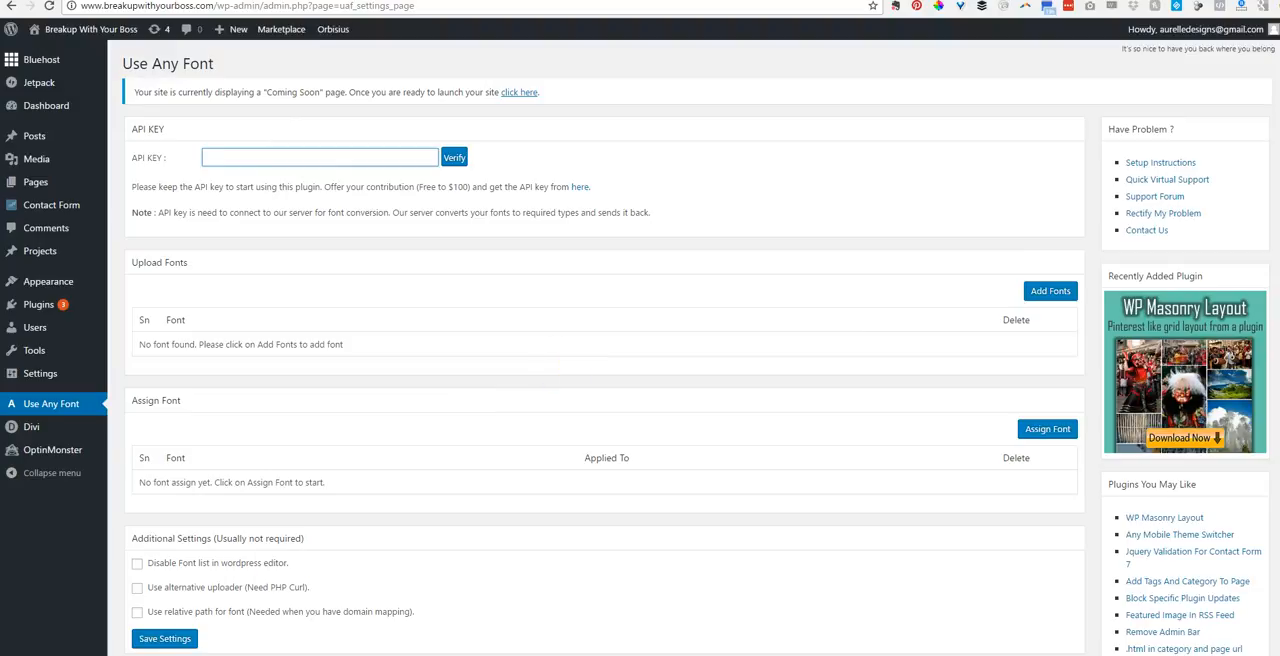
scroll(540, 380, down, 2)
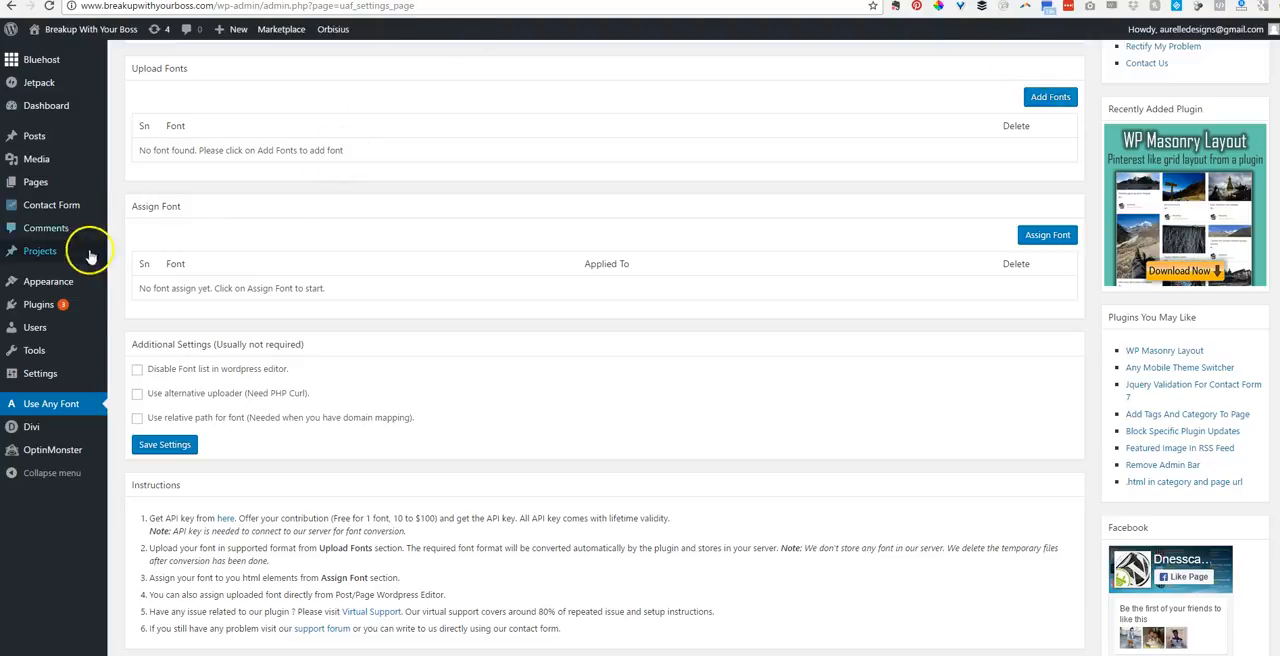
mouse_move(38, 304)
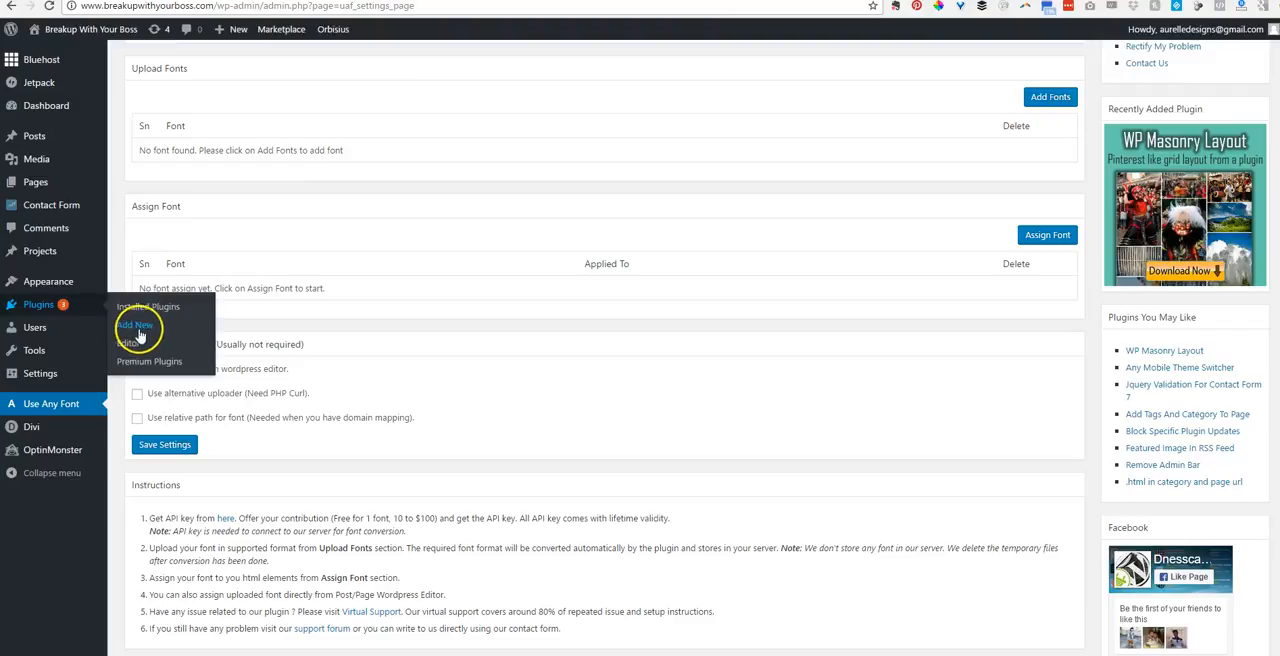
Upload bloom.zip, install the Bloom plugin and activate it.
click(138, 325)
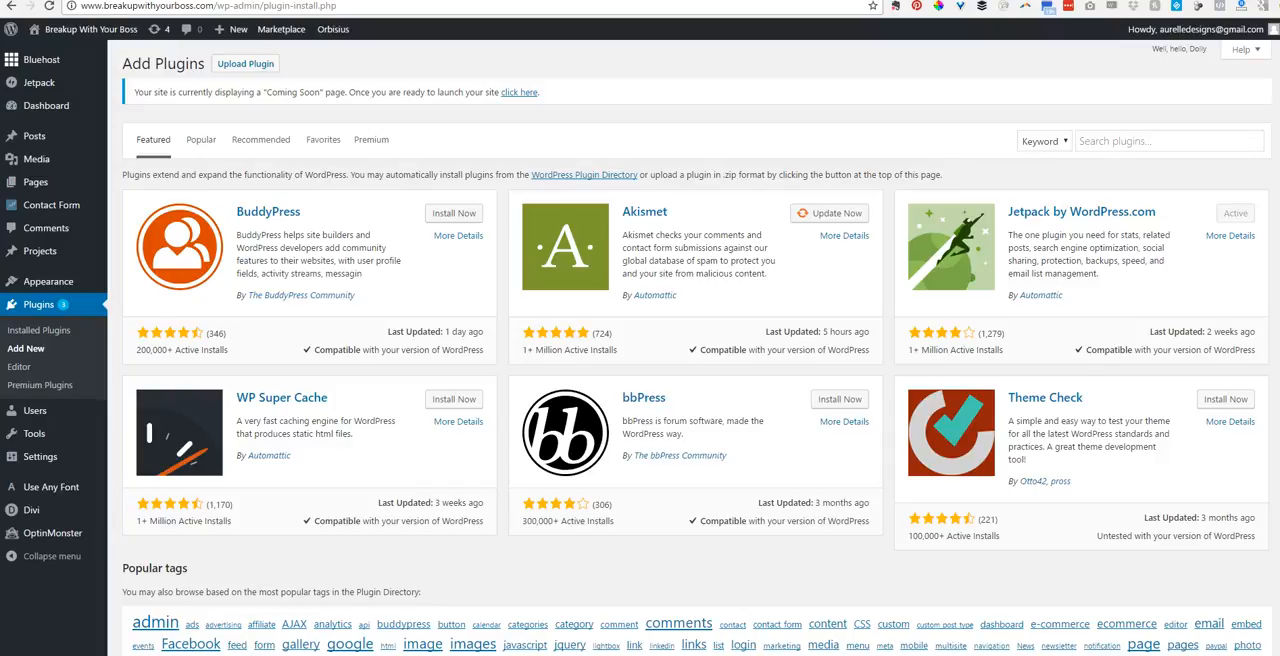
click(245, 63)
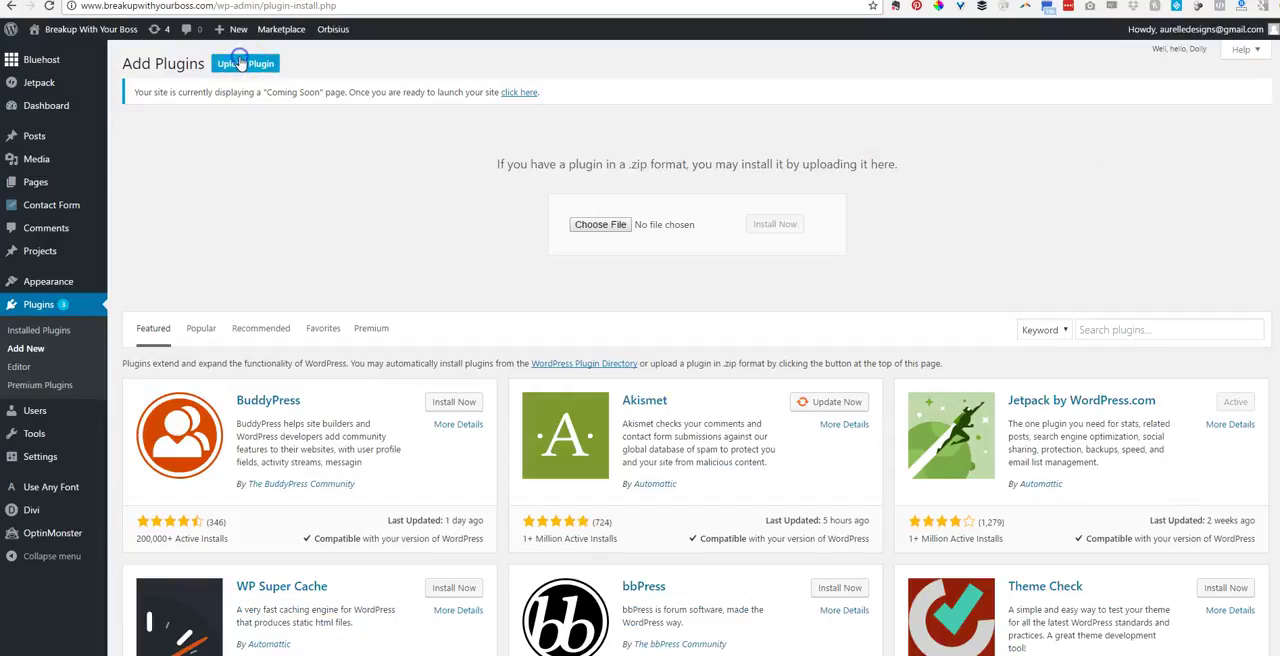
click(608, 222)
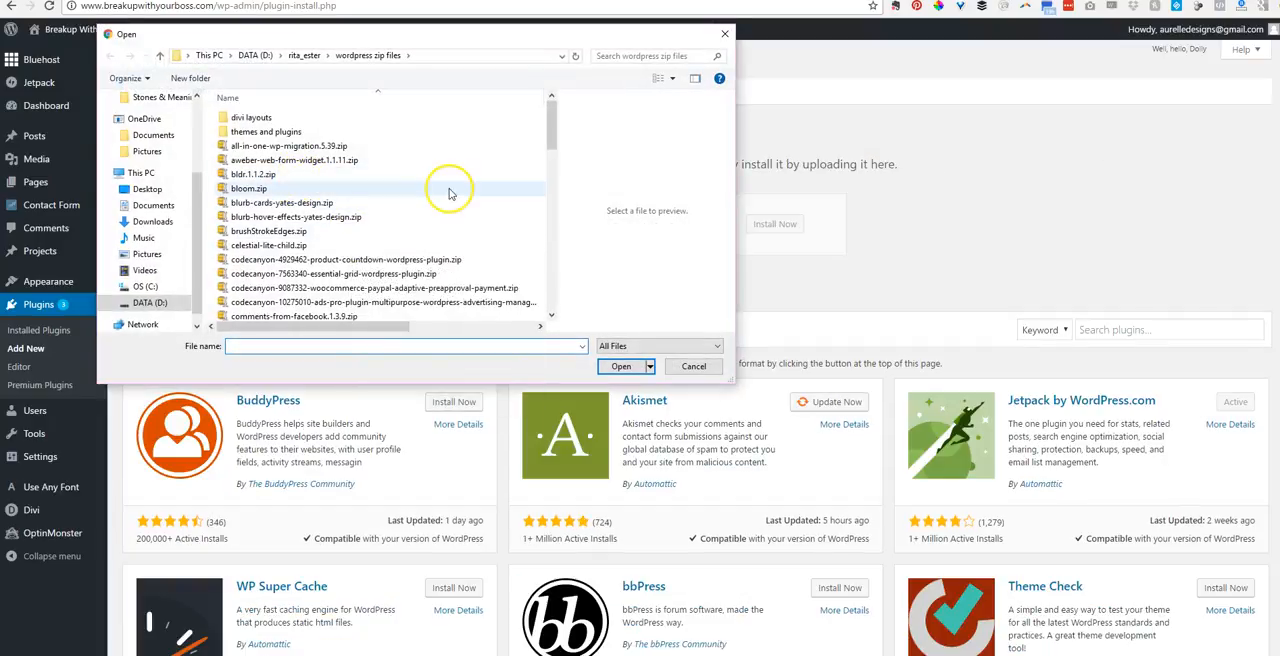
scroll(452, 225, down, 2)
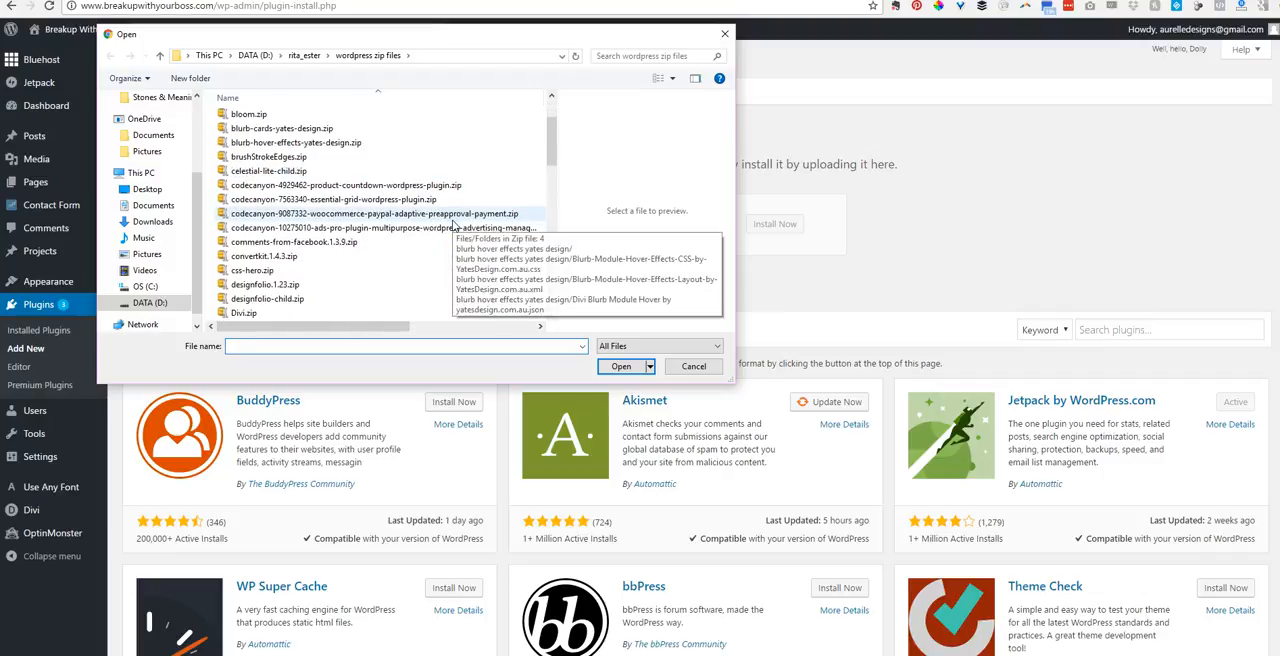
scroll(410, 250, up, 2)
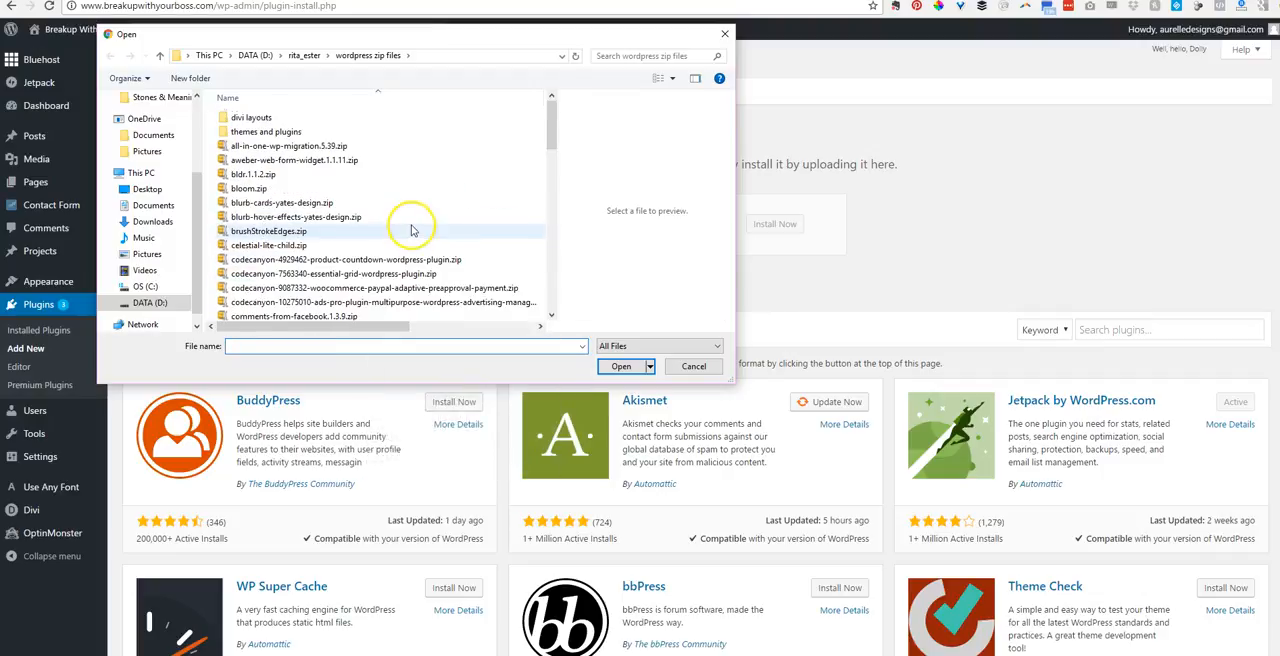
click(397, 189)
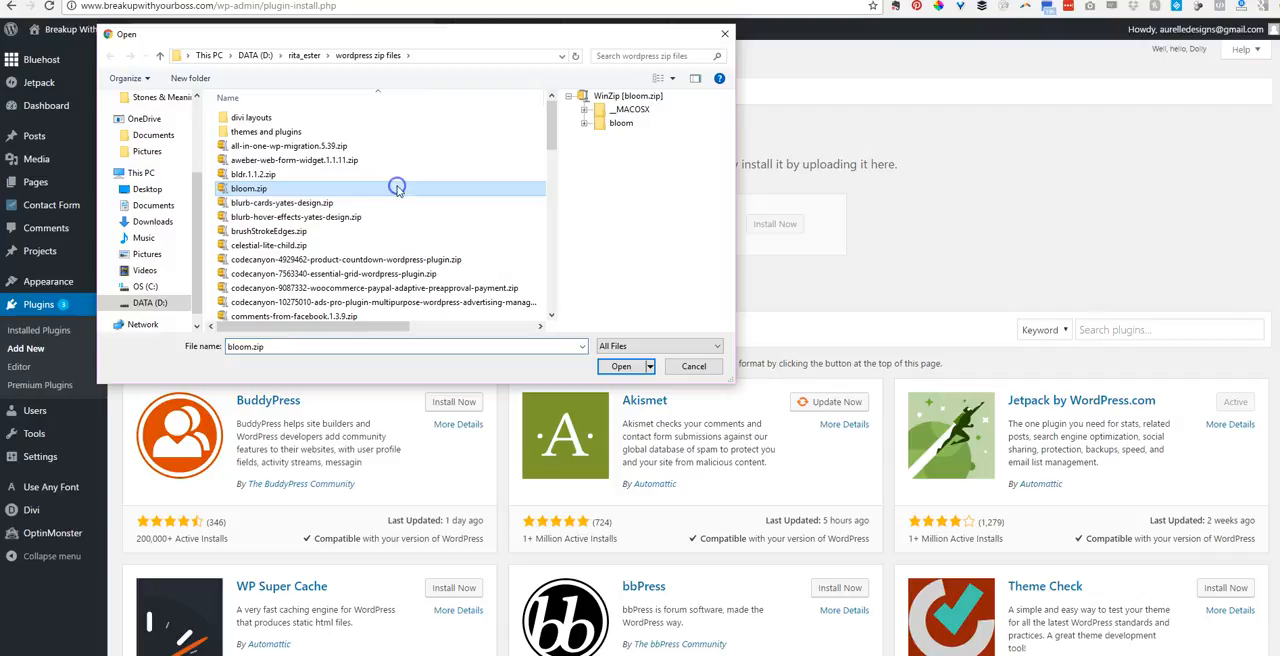
click(621, 366)
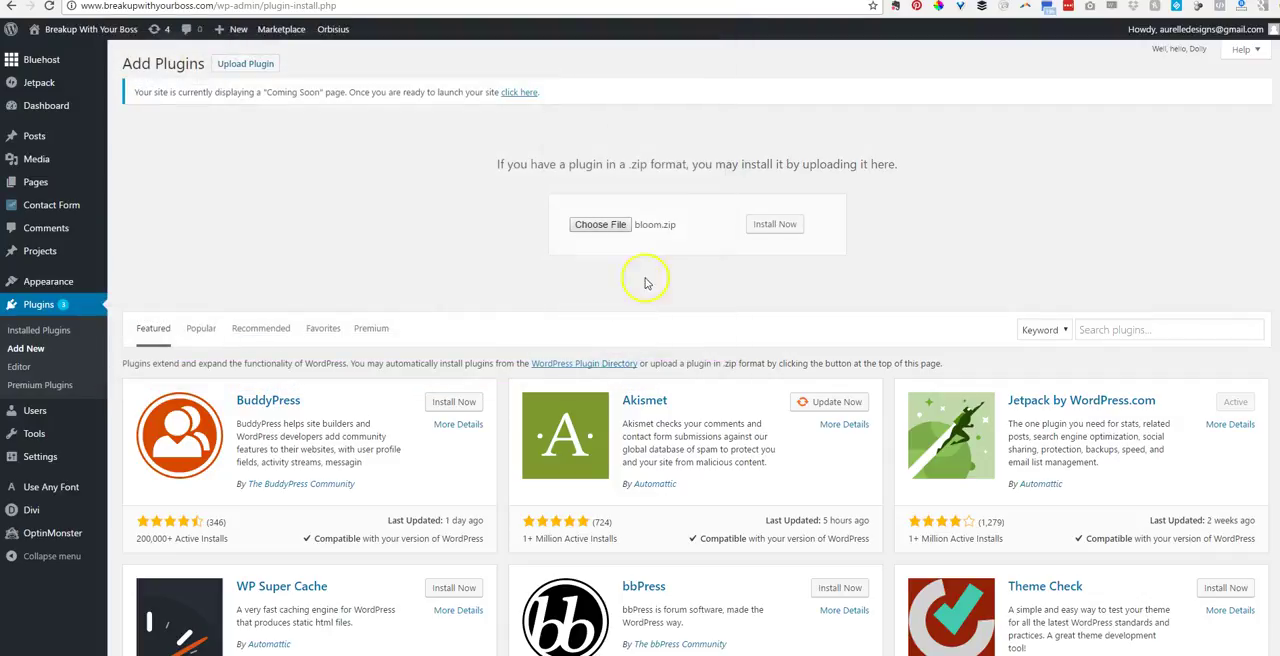
click(774, 224)
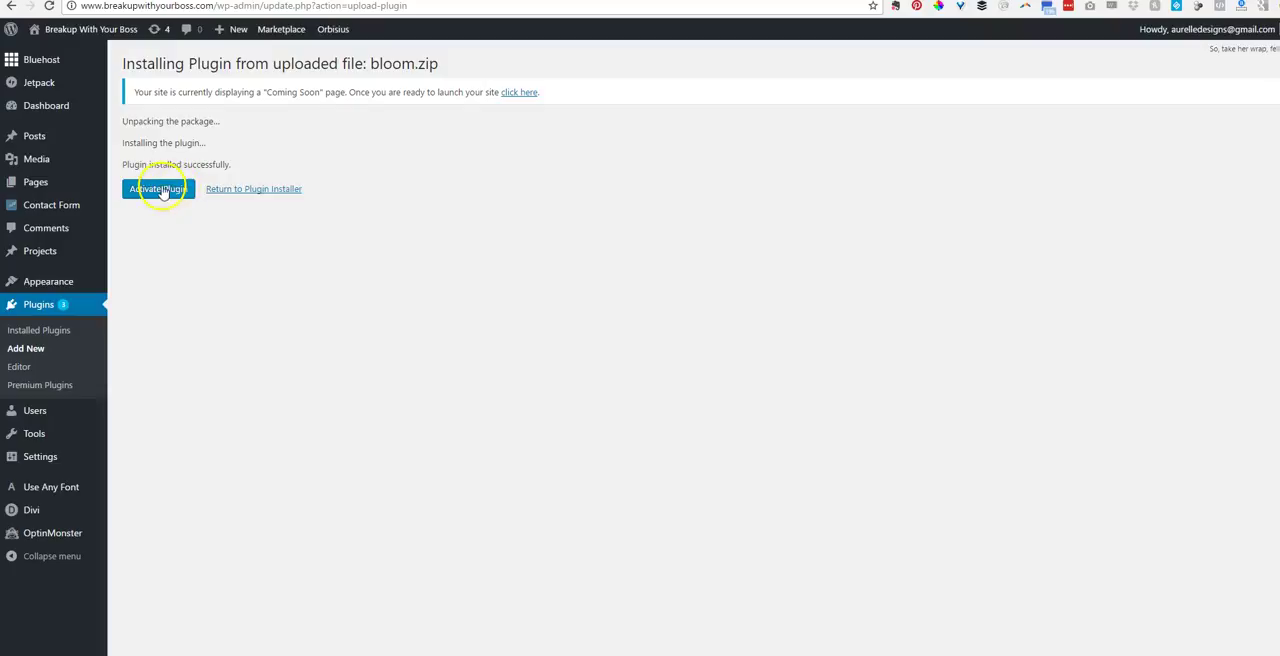
click(158, 189)
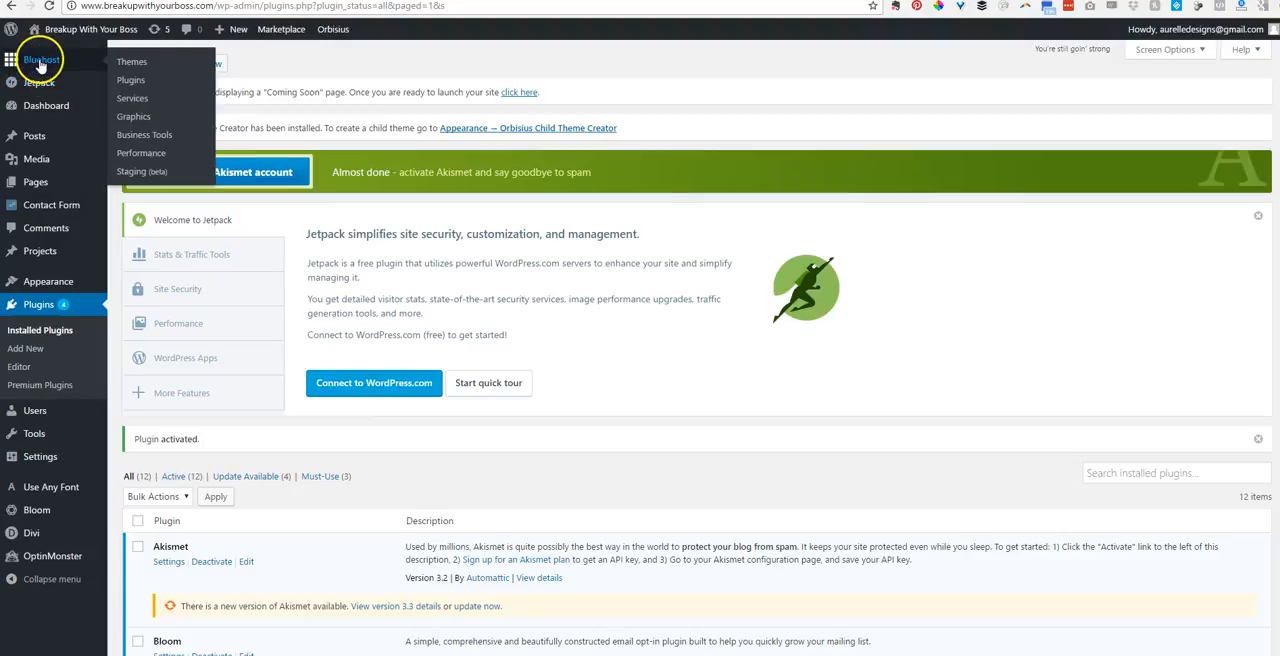
mouse_move(48, 281)
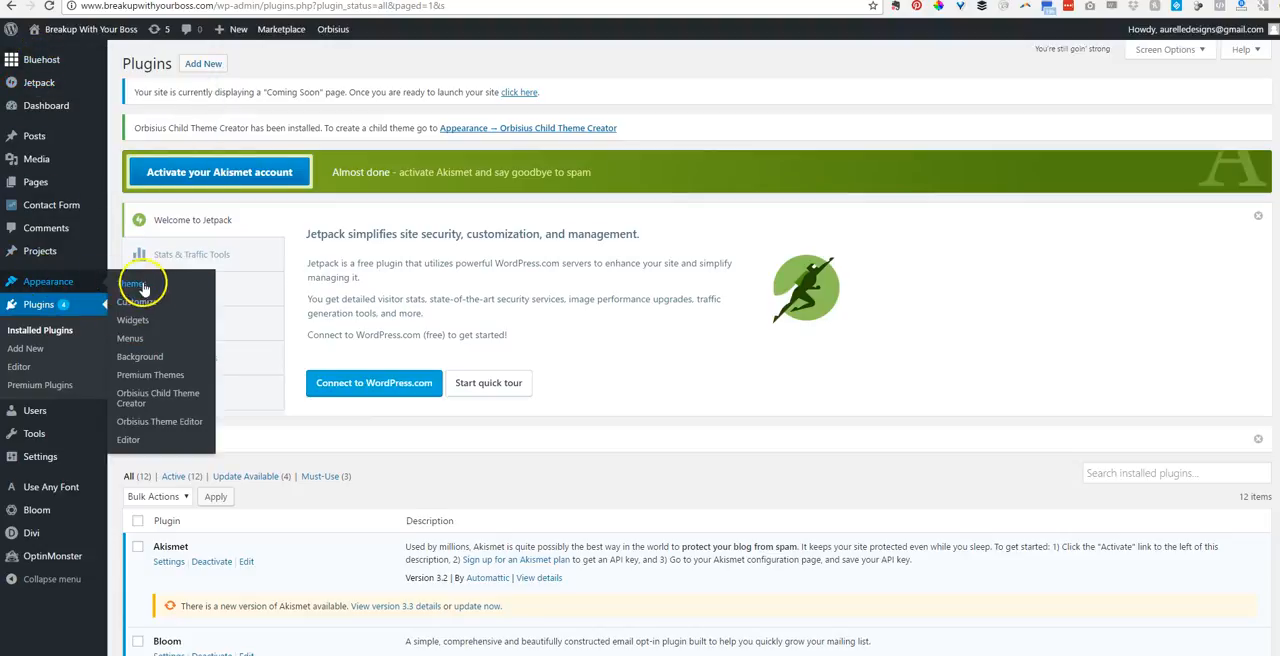
Update the Divi theme to its newest version from Appearance > Themes.
click(132, 284)
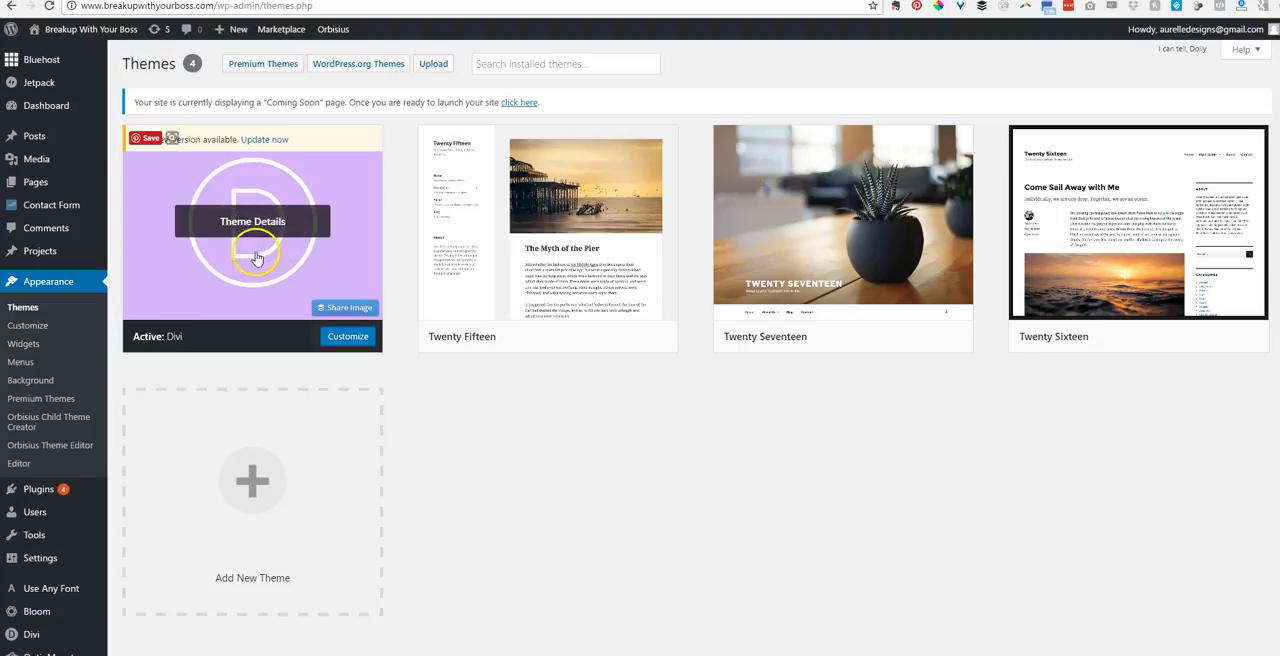
click(265, 139)
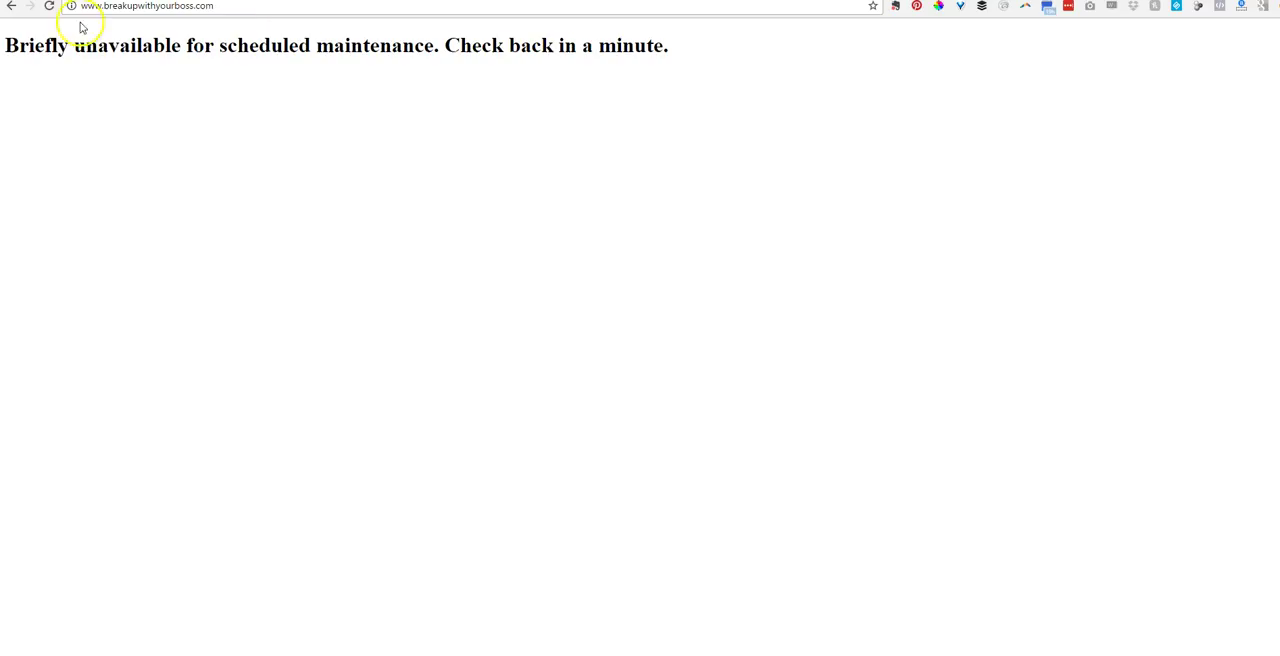
click(49, 6)
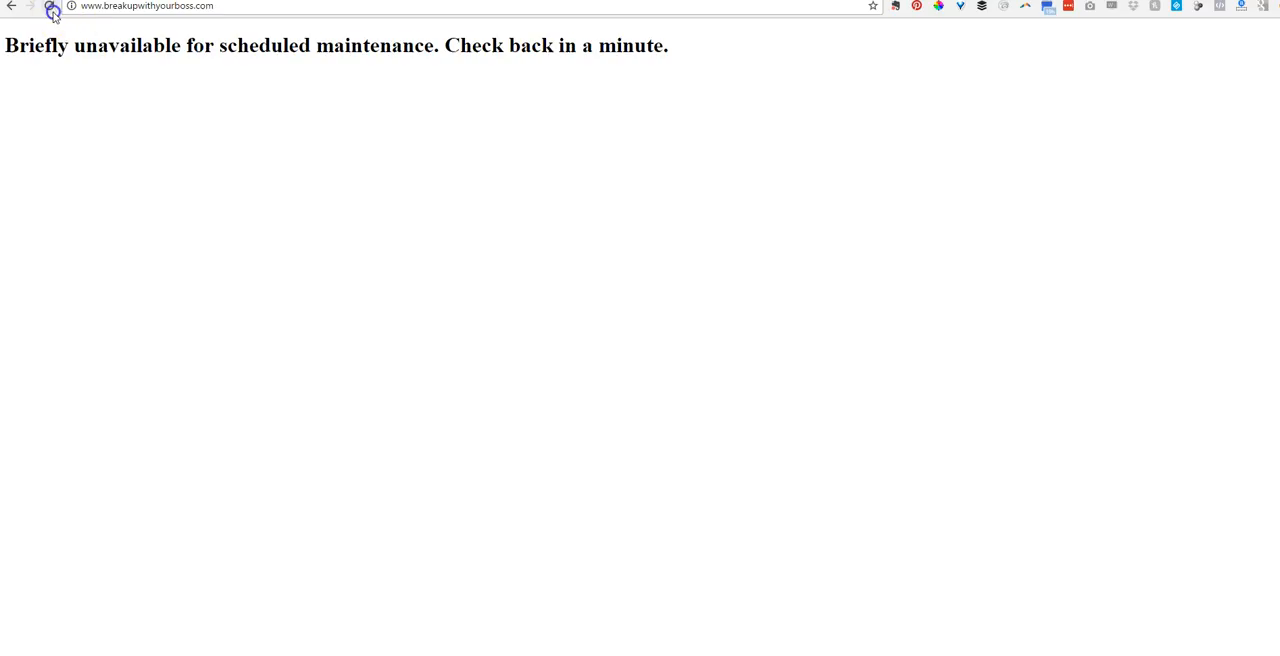